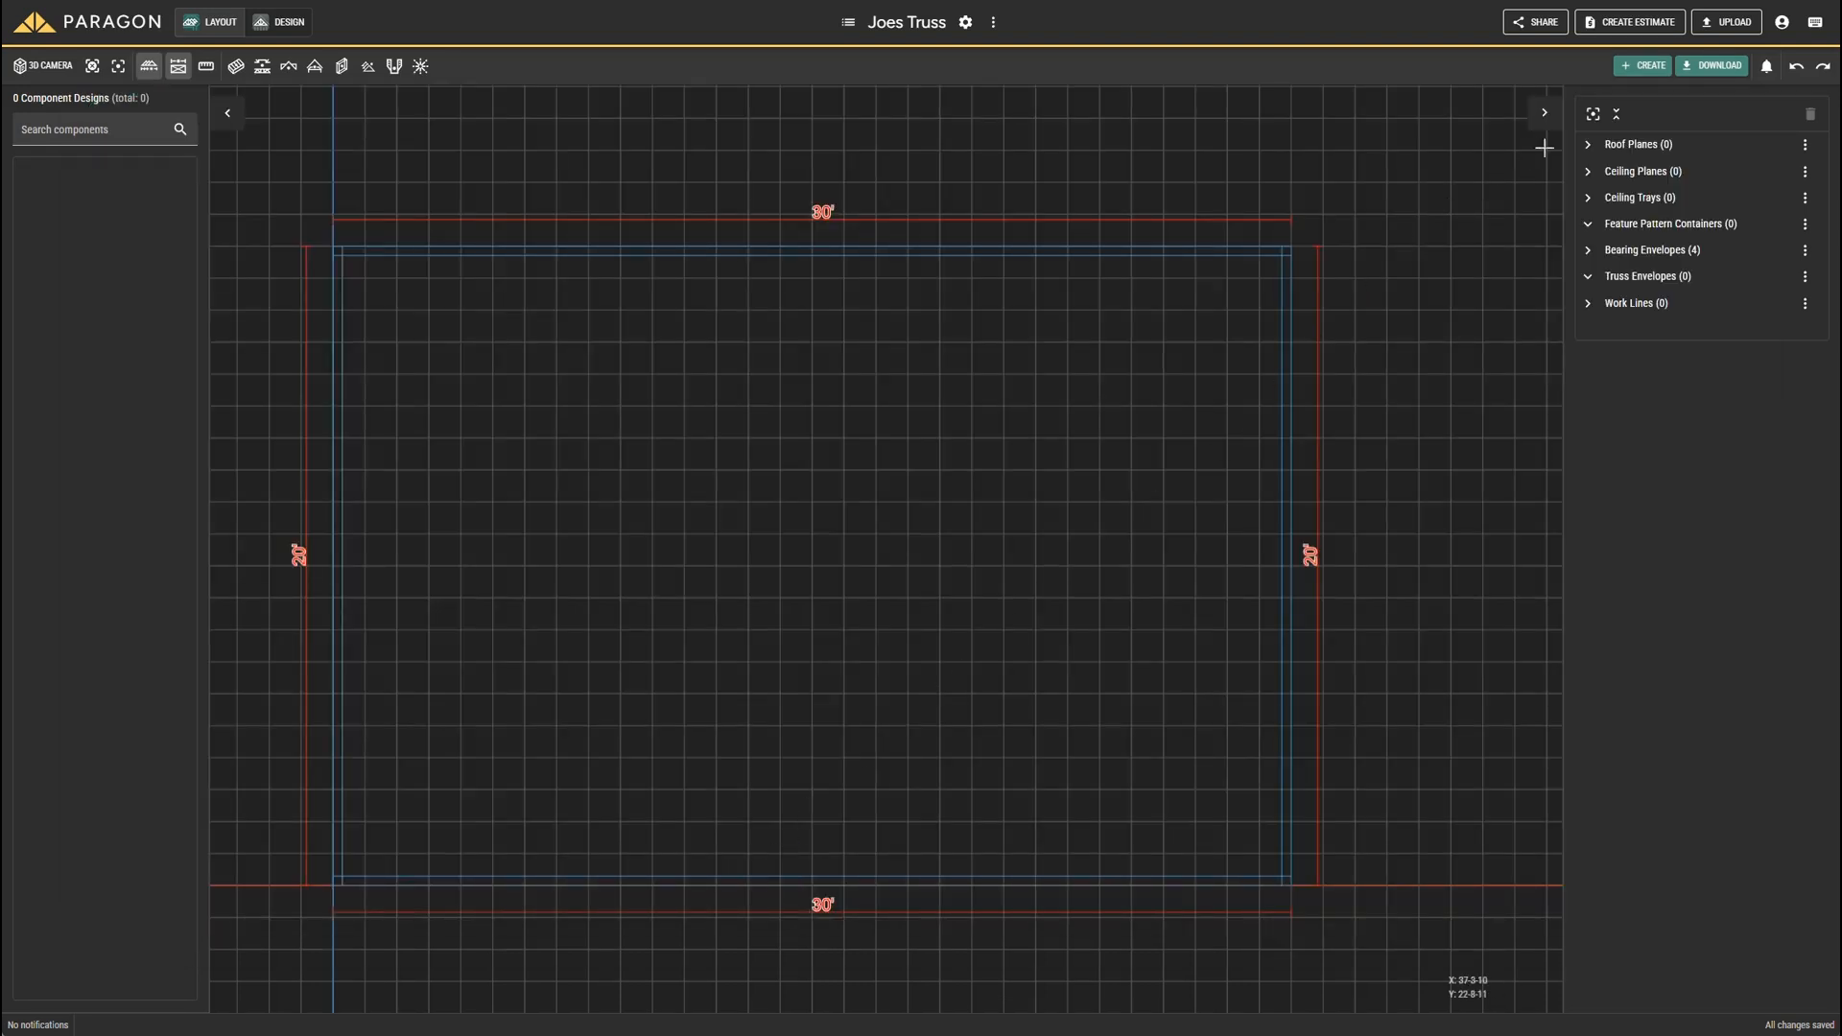
Start a feature pattern container with a bottom elevation of 8-0-0 and a top elevation of 9-6-0
{"action": "left_click", "coordinate": [1631, 69]}
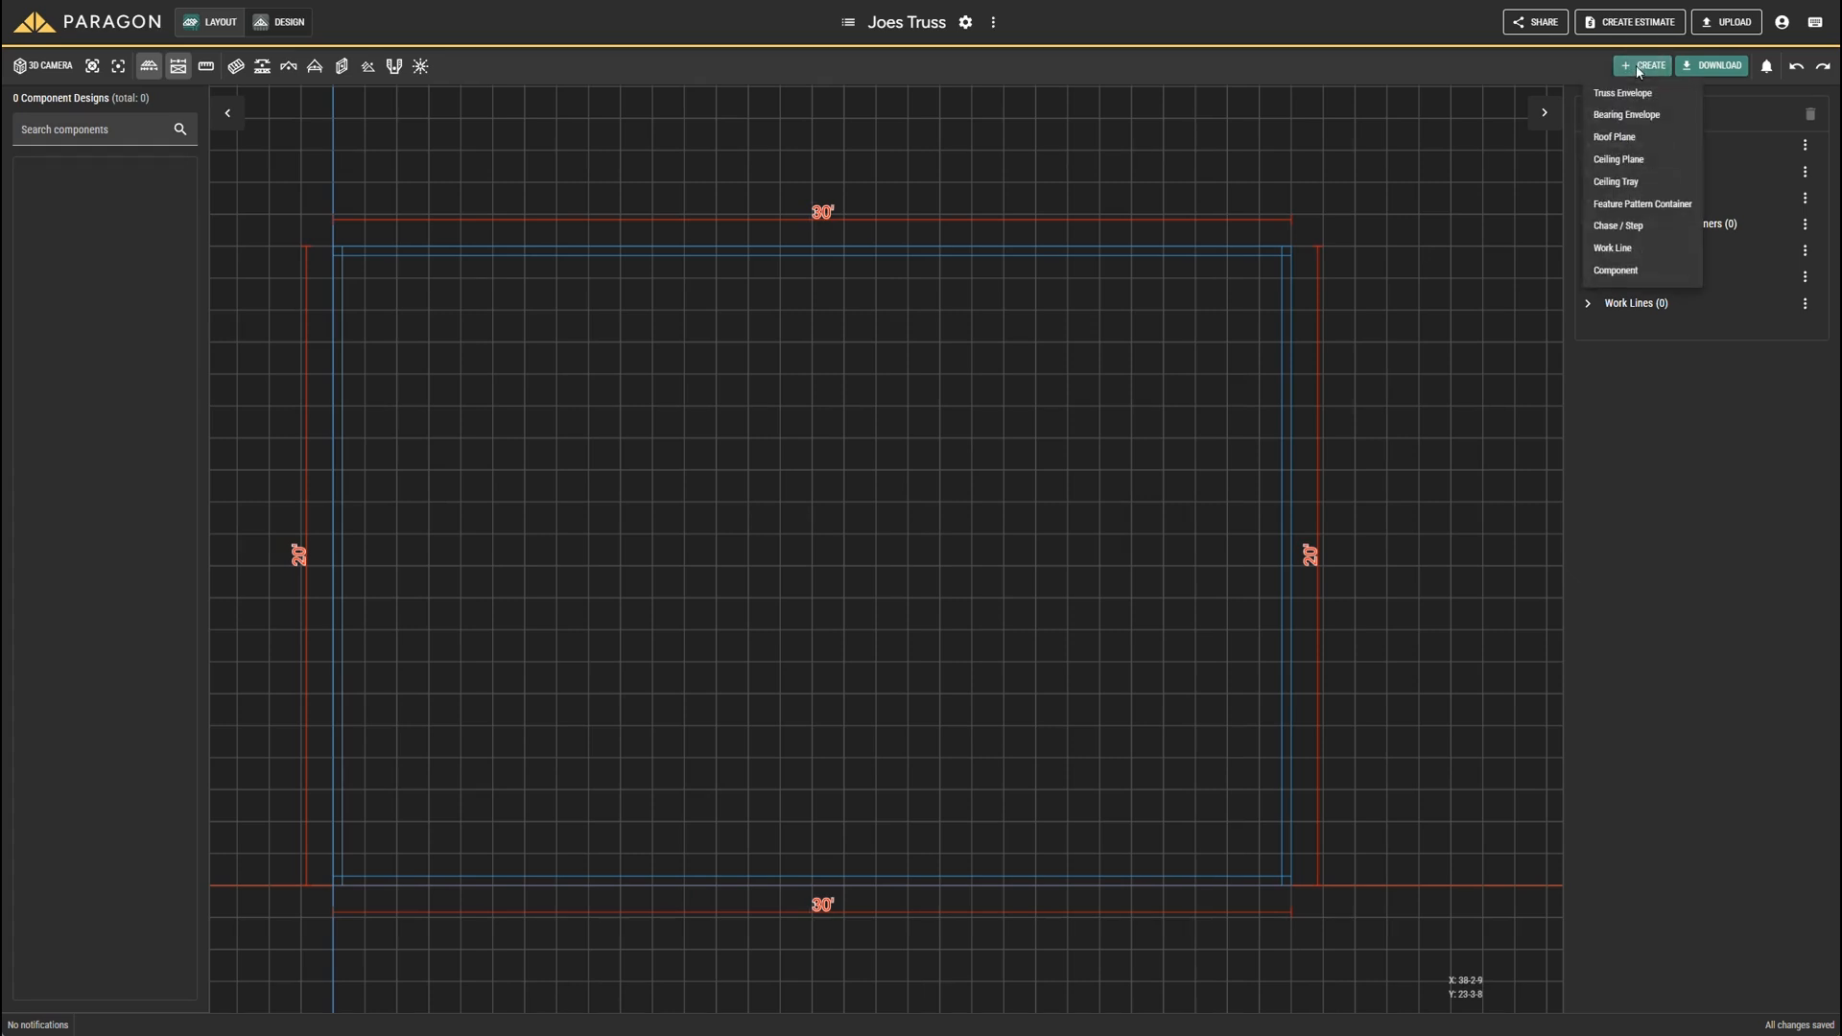
{"action": "left_click", "coordinate": [1628, 204]}
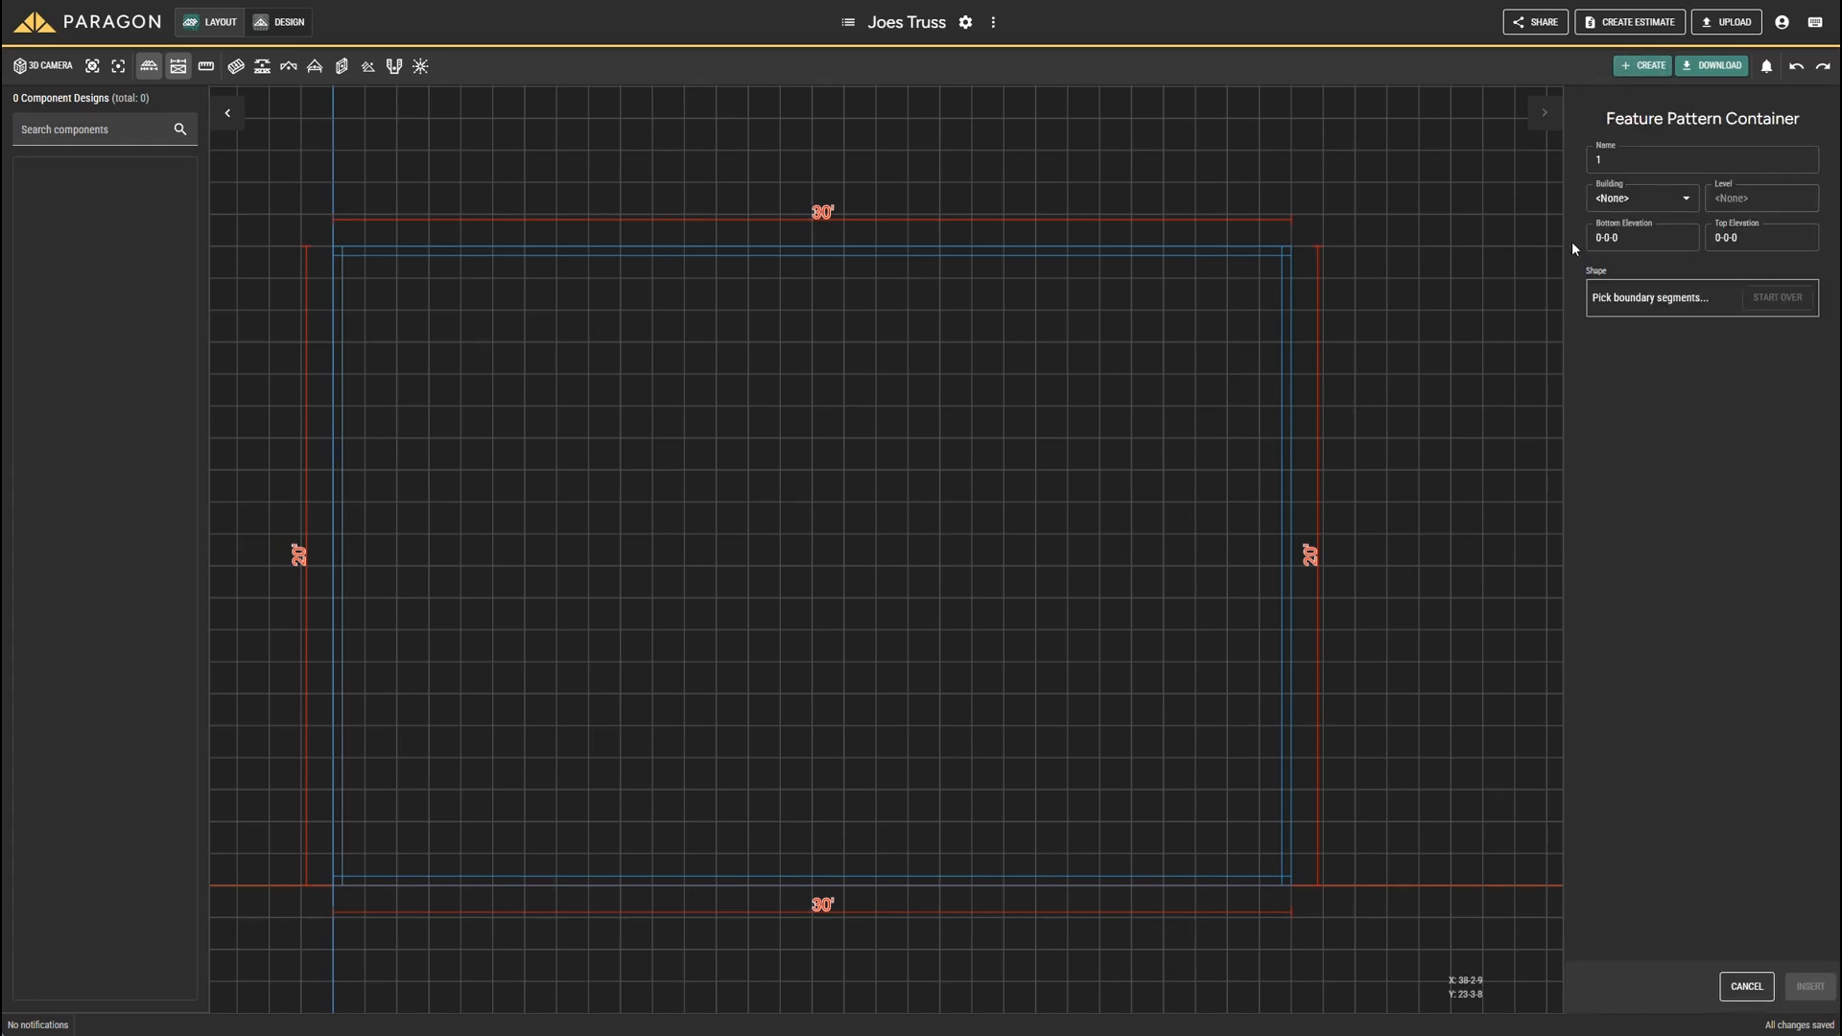
{"action": "left_click", "coordinate": [1632, 237]}
{"action": "type", "text": "8"}
{"action": "left_click", "coordinate": [1754, 237]}
{"action": "type", "text": "9-6-0"}
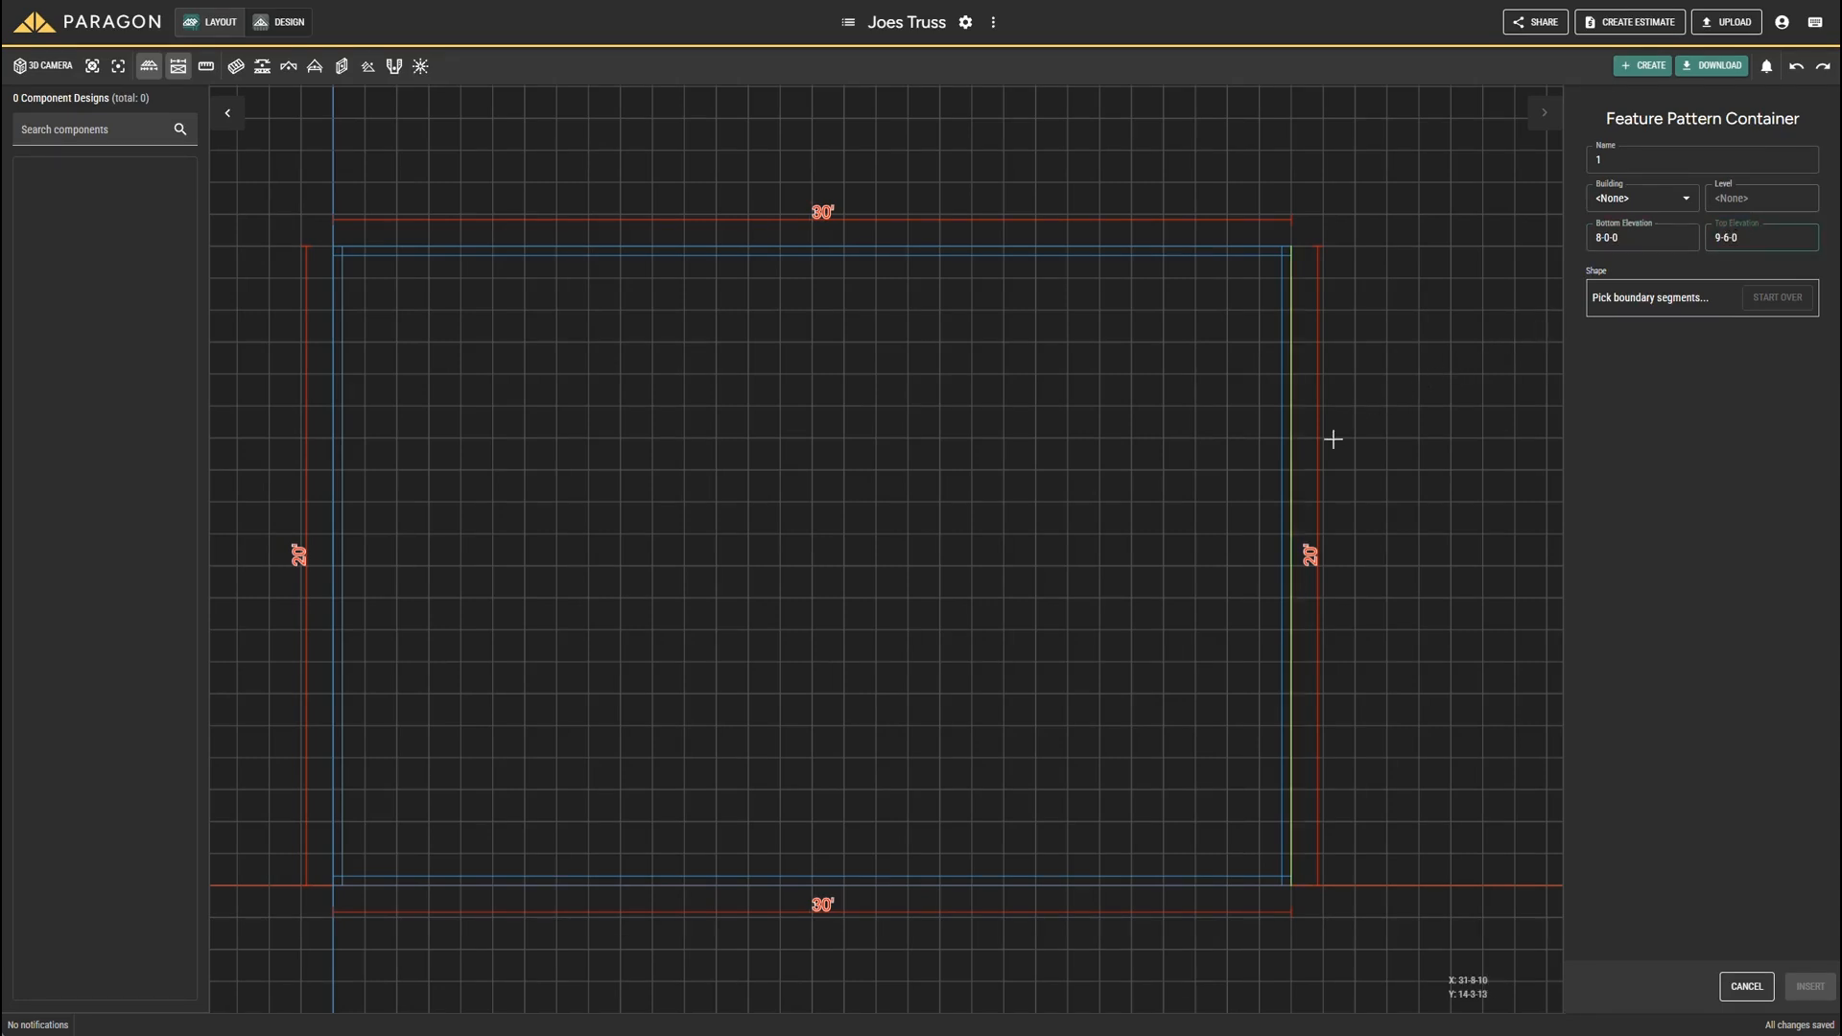
Bound the feature pattern container with the outer edges of all four bearing walls and insert it
{"action": "left_click", "coordinate": [1294, 471]}
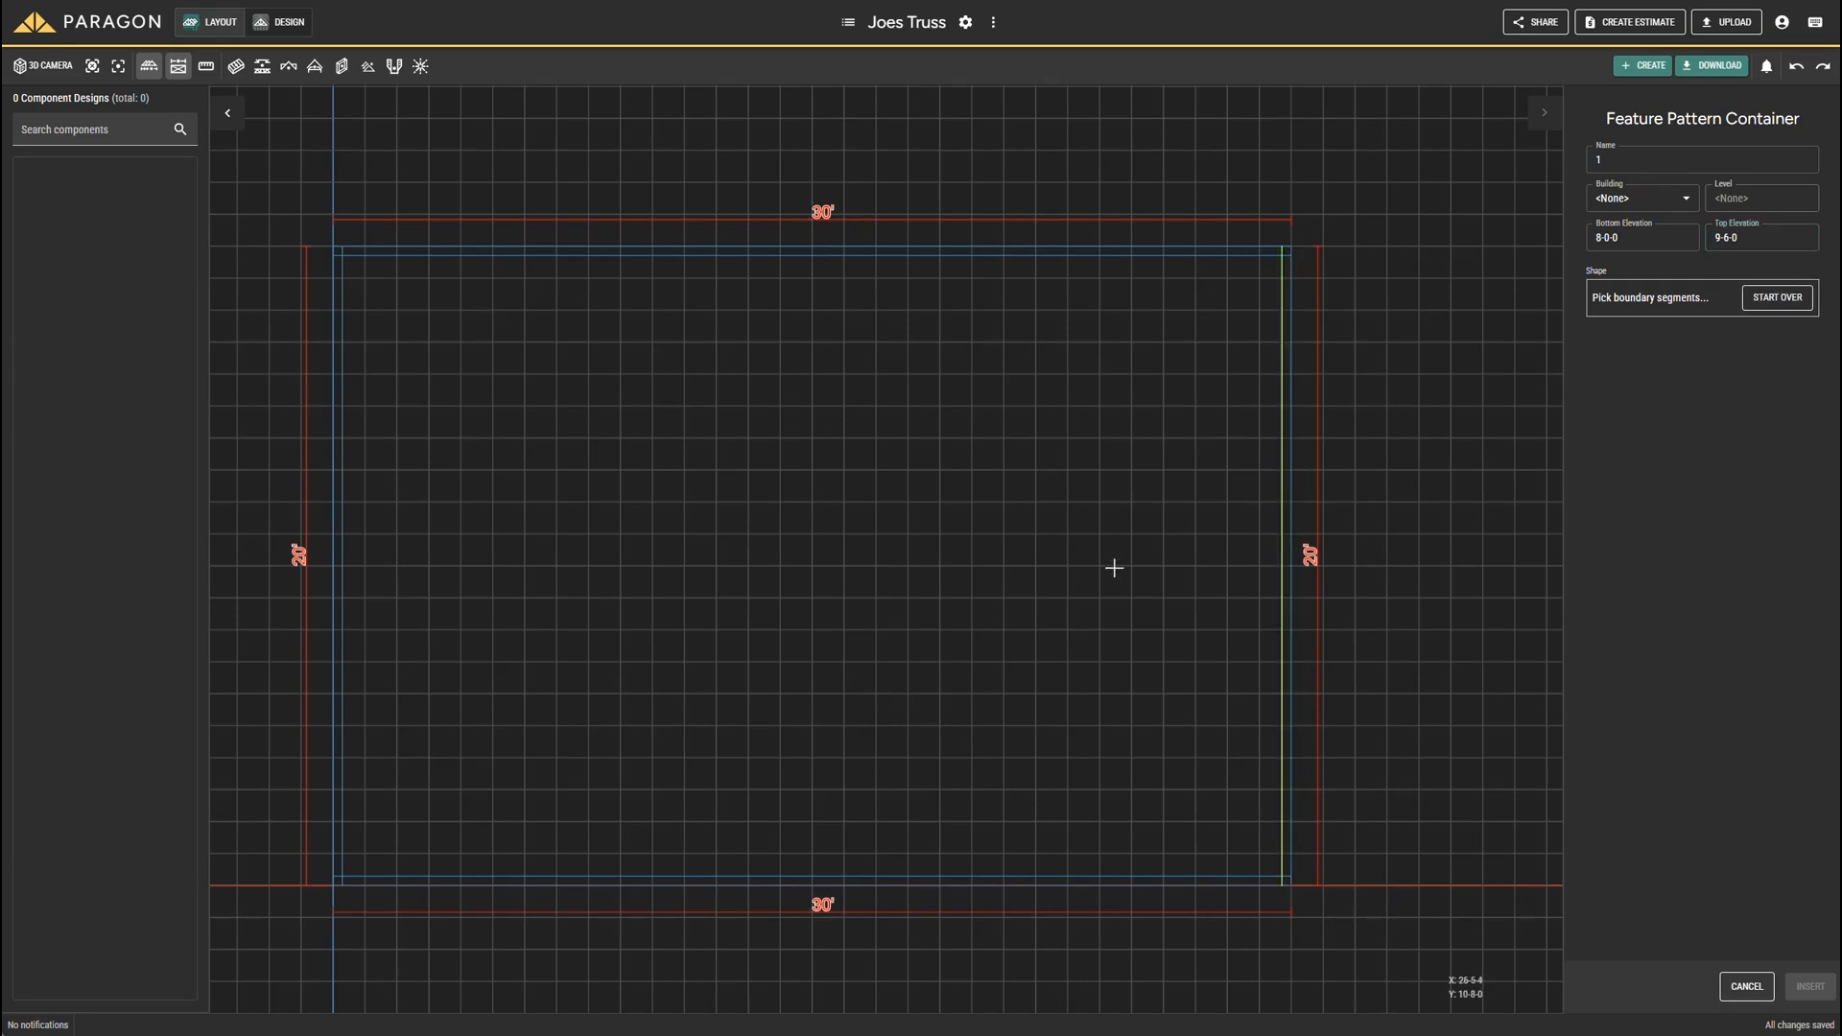
{"action": "left_click", "coordinate": [507, 889]}
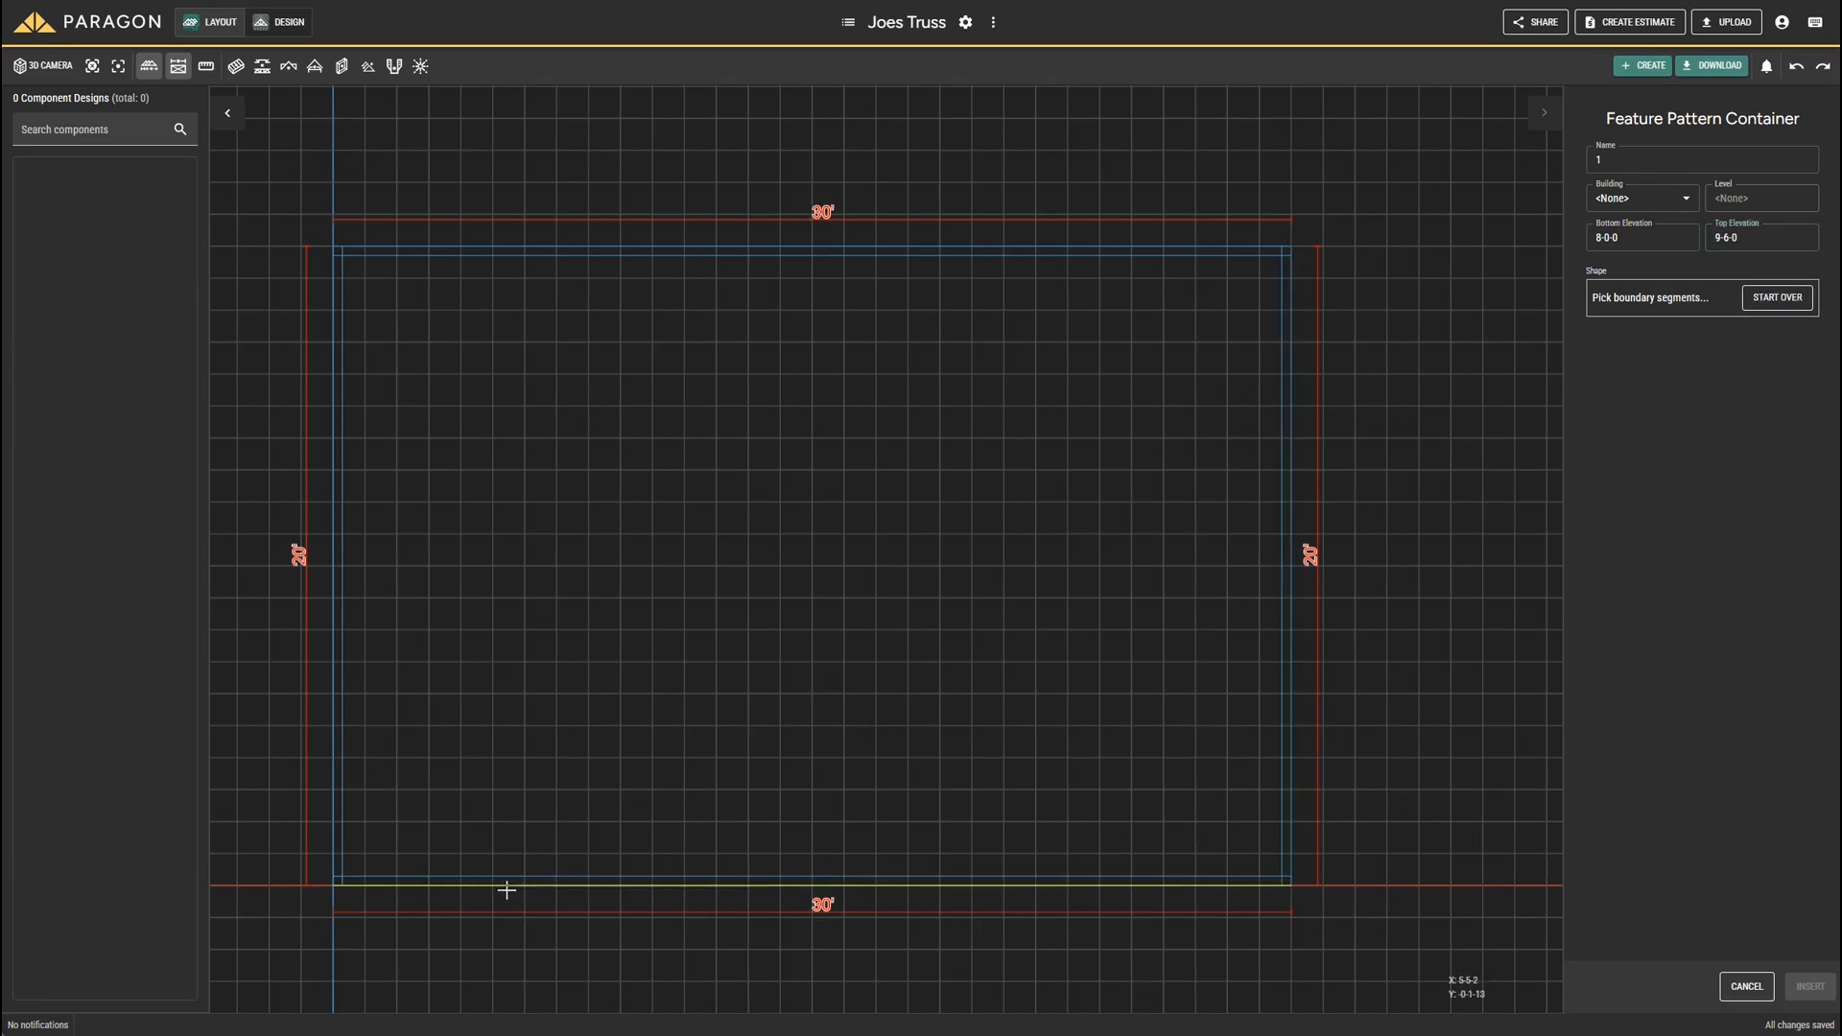
{"action": "left_click", "coordinate": [334, 593]}
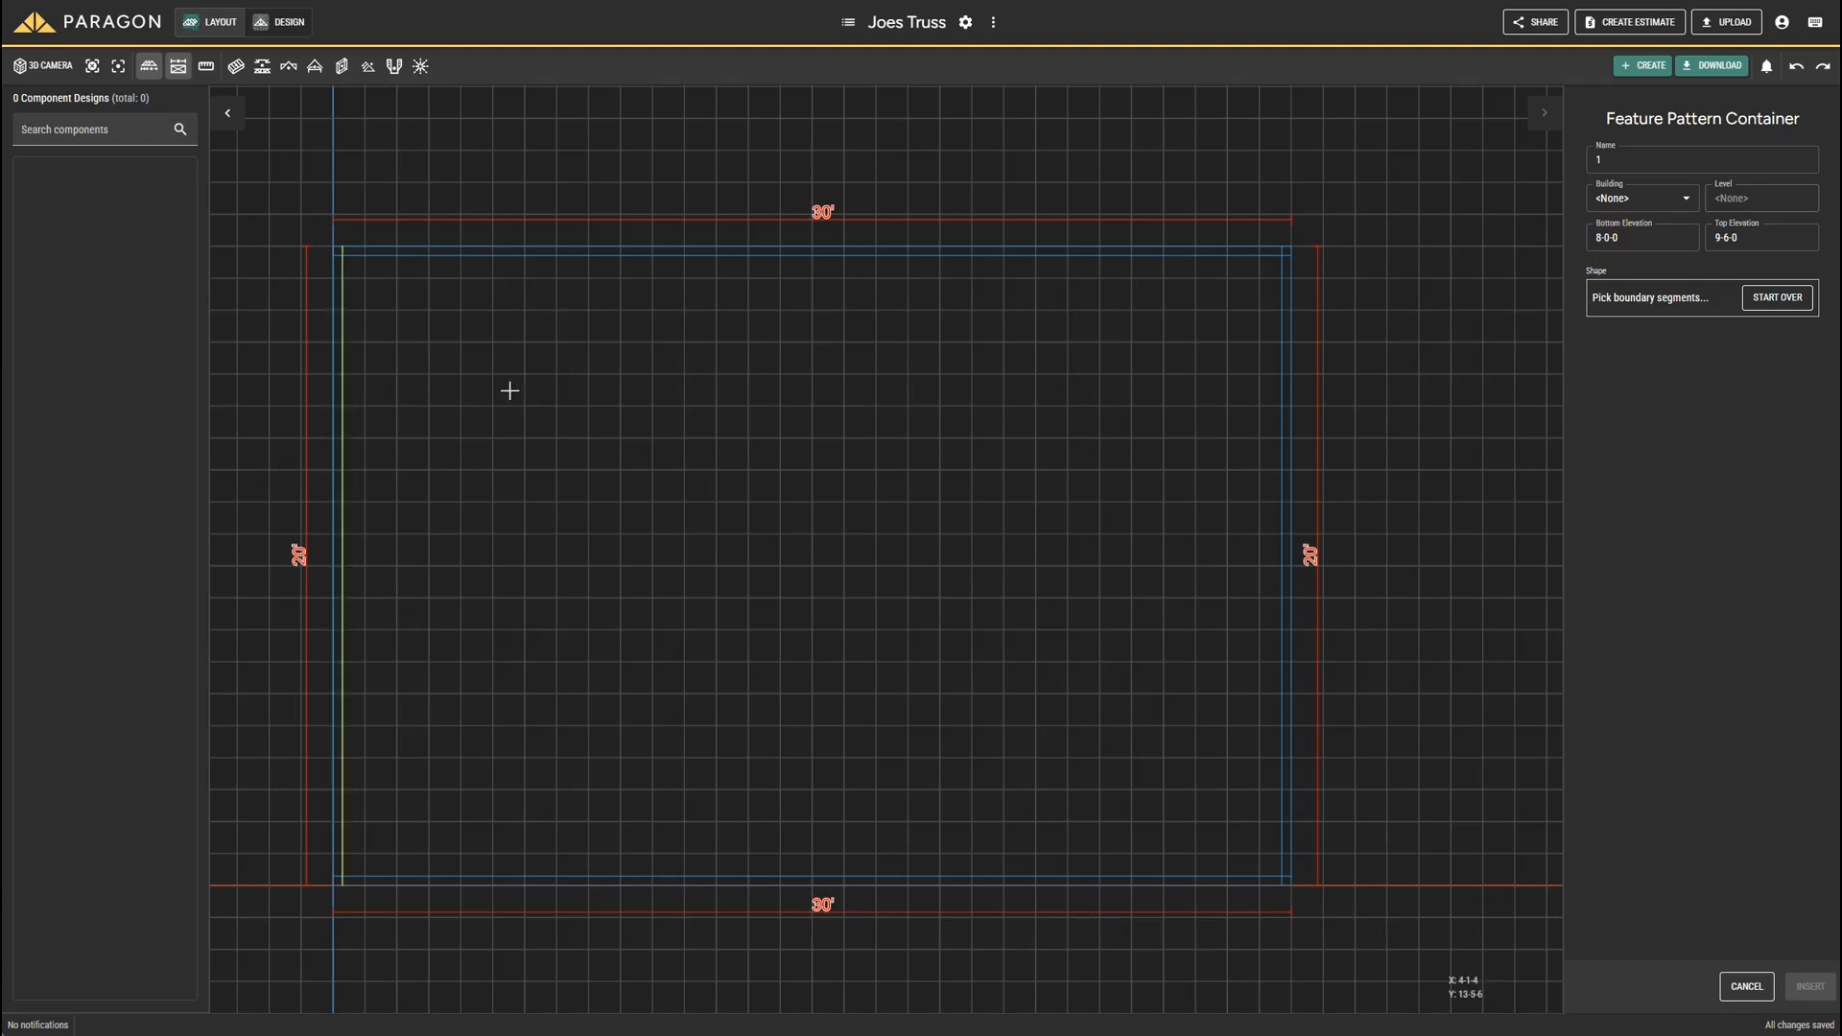
{"action": "left_click", "coordinate": [654, 241]}
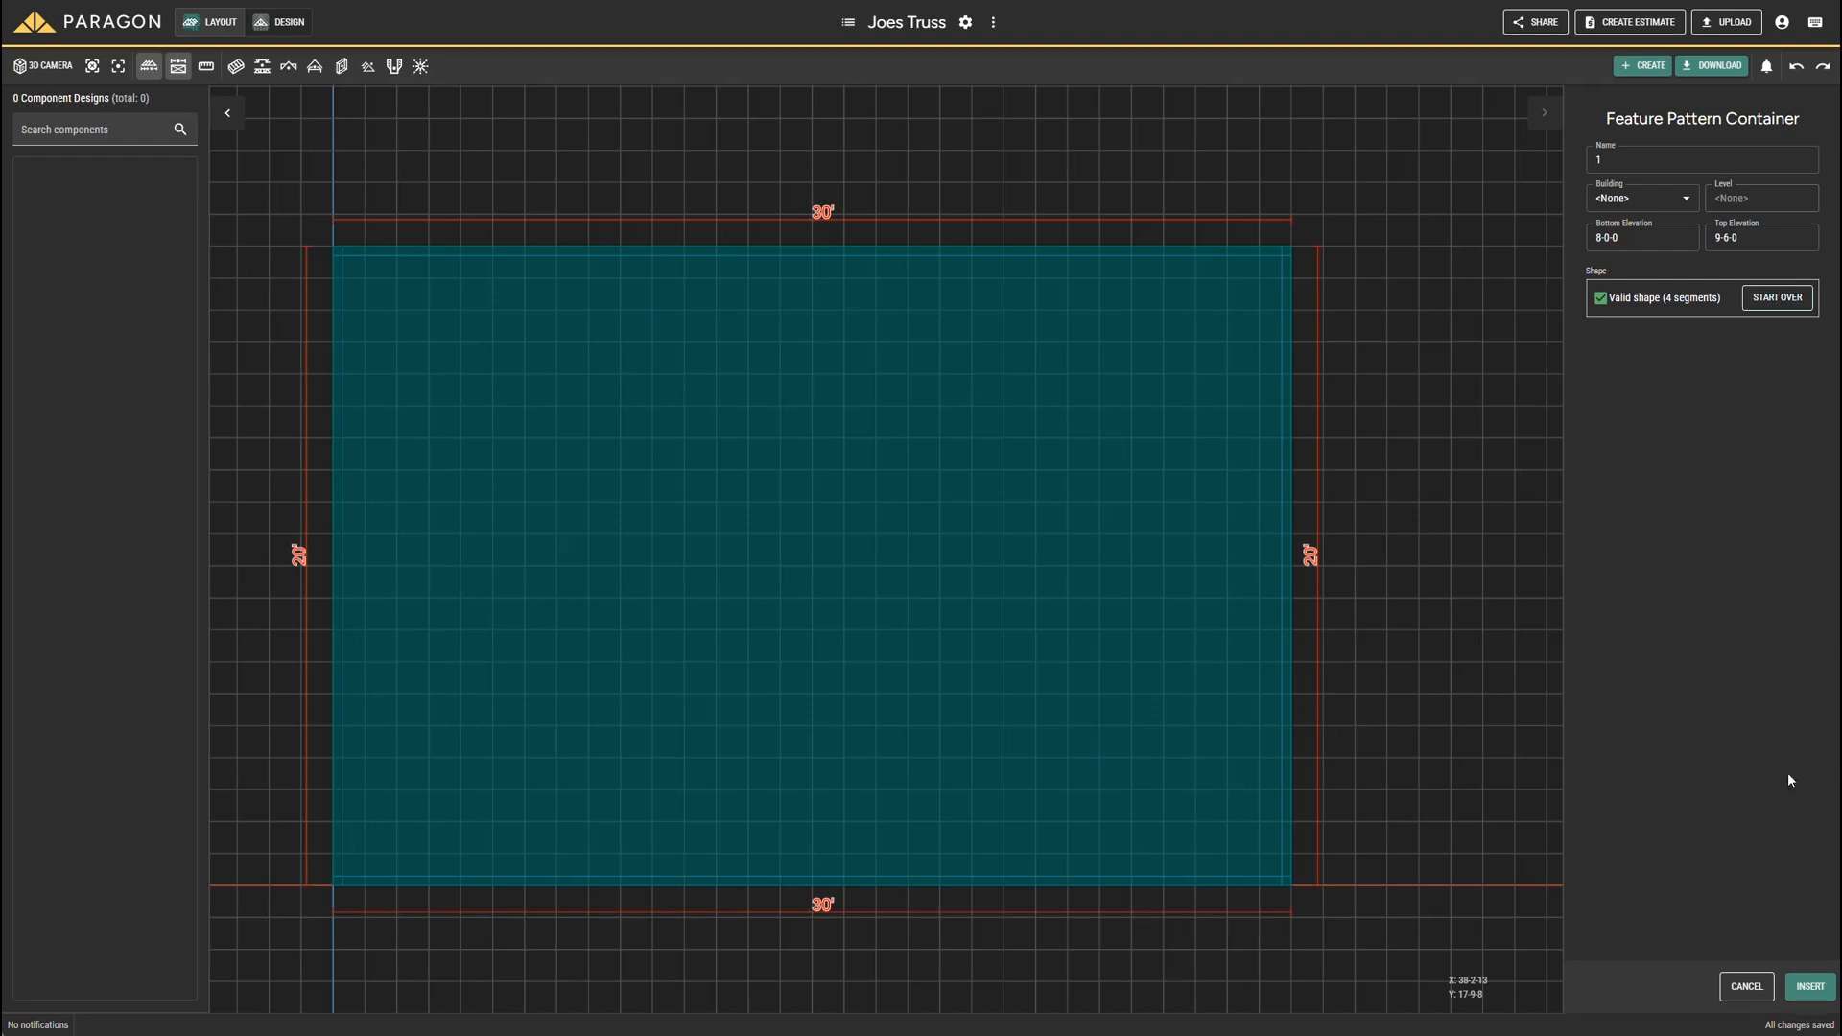
{"action": "left_click", "coordinate": [1810, 987]}
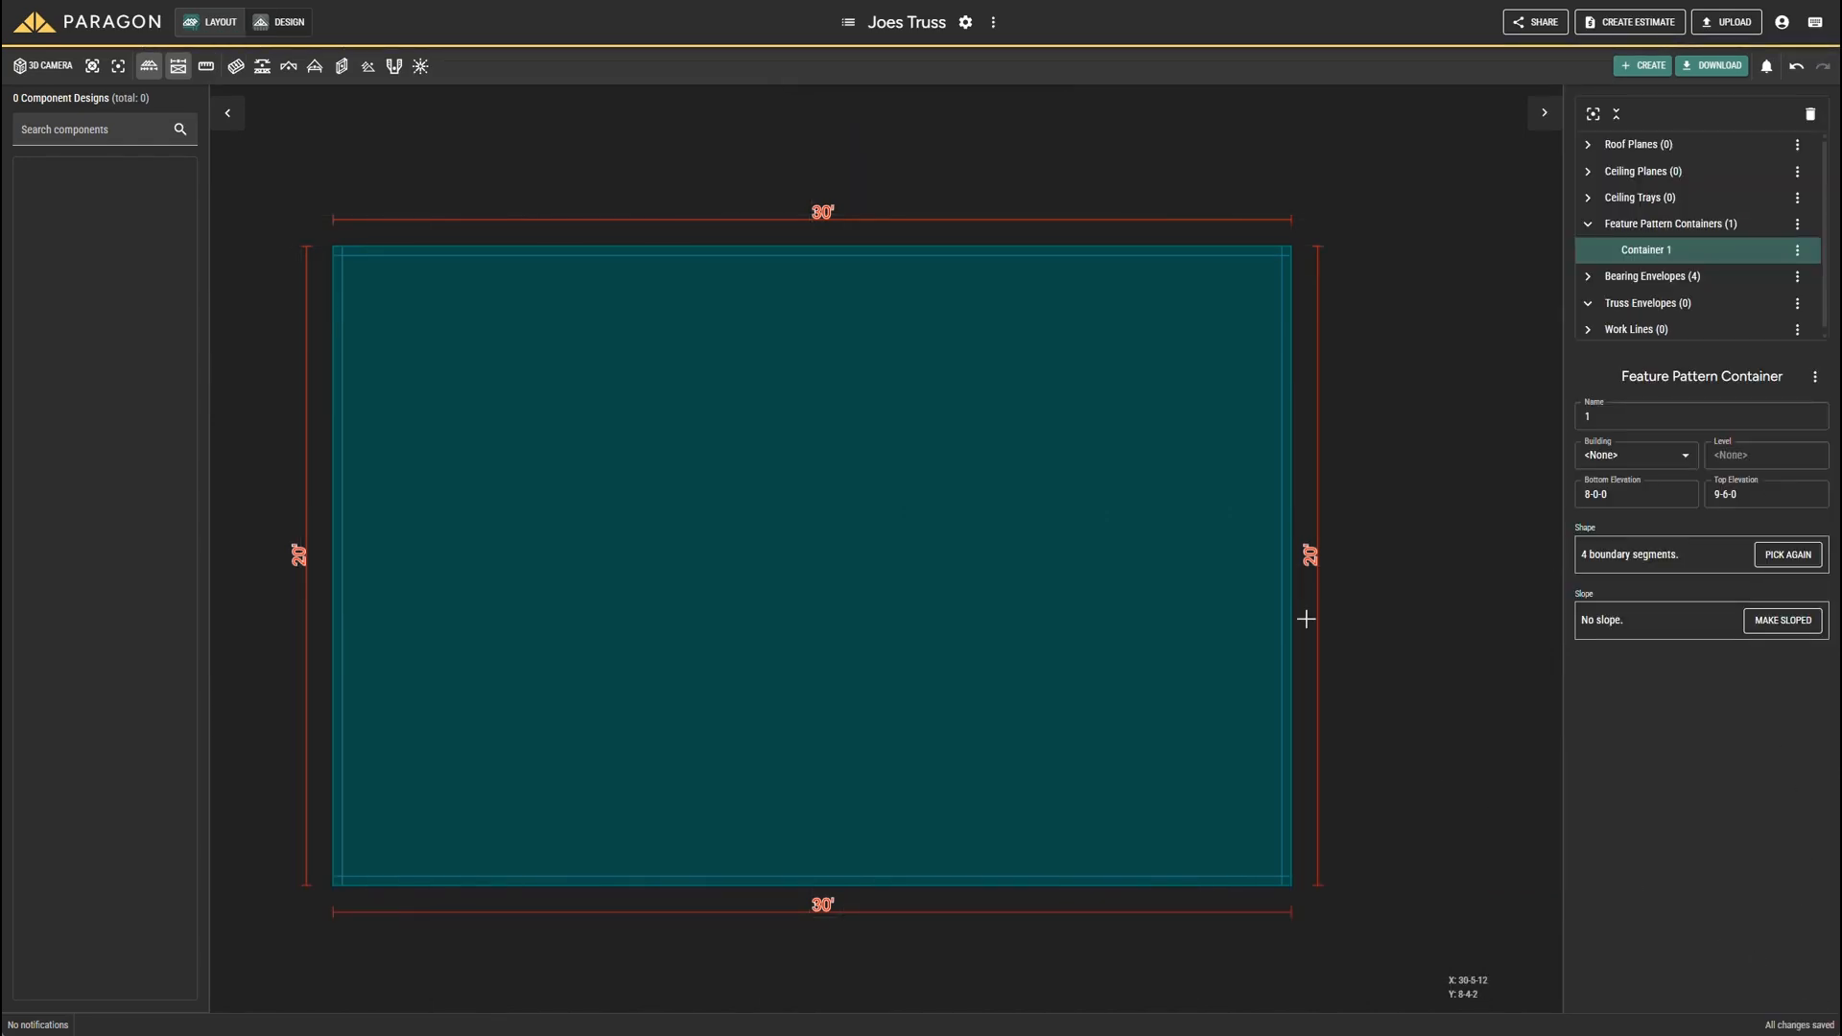
Inspect the feature pattern container above the walls in 3D, then return to the plan view
{"action": "left_click", "coordinate": [44, 67]}
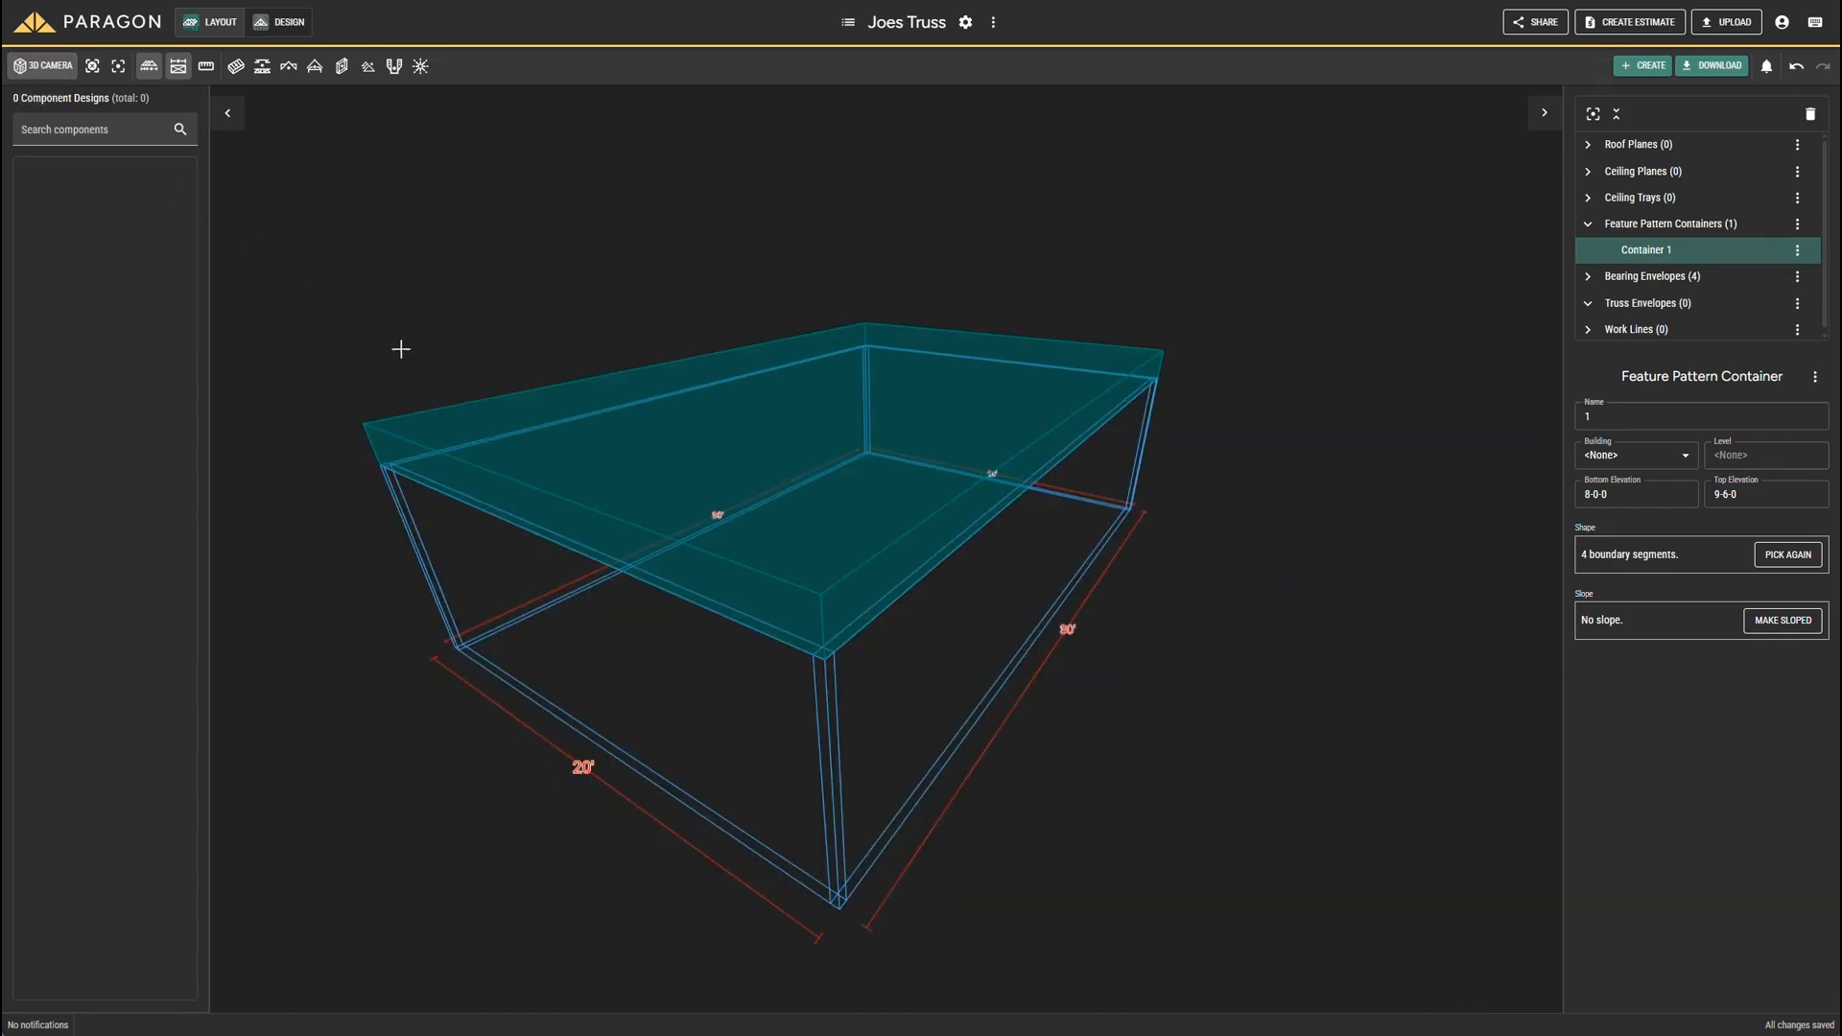
{"action": "mouse_move", "coordinate": [401, 348]}
{"action": "left_mouse_down"}
{"action": "mouse_move", "coordinate": [600, 320]}
{"action": "mouse_move", "coordinate": [519, 413]}
{"action": "mouse_move", "coordinate": [394, 378]}
{"action": "mouse_move", "coordinate": [341, 329]}
{"action": "mouse_move", "coordinate": [393, 359]}
{"action": "left_mouse_up"}
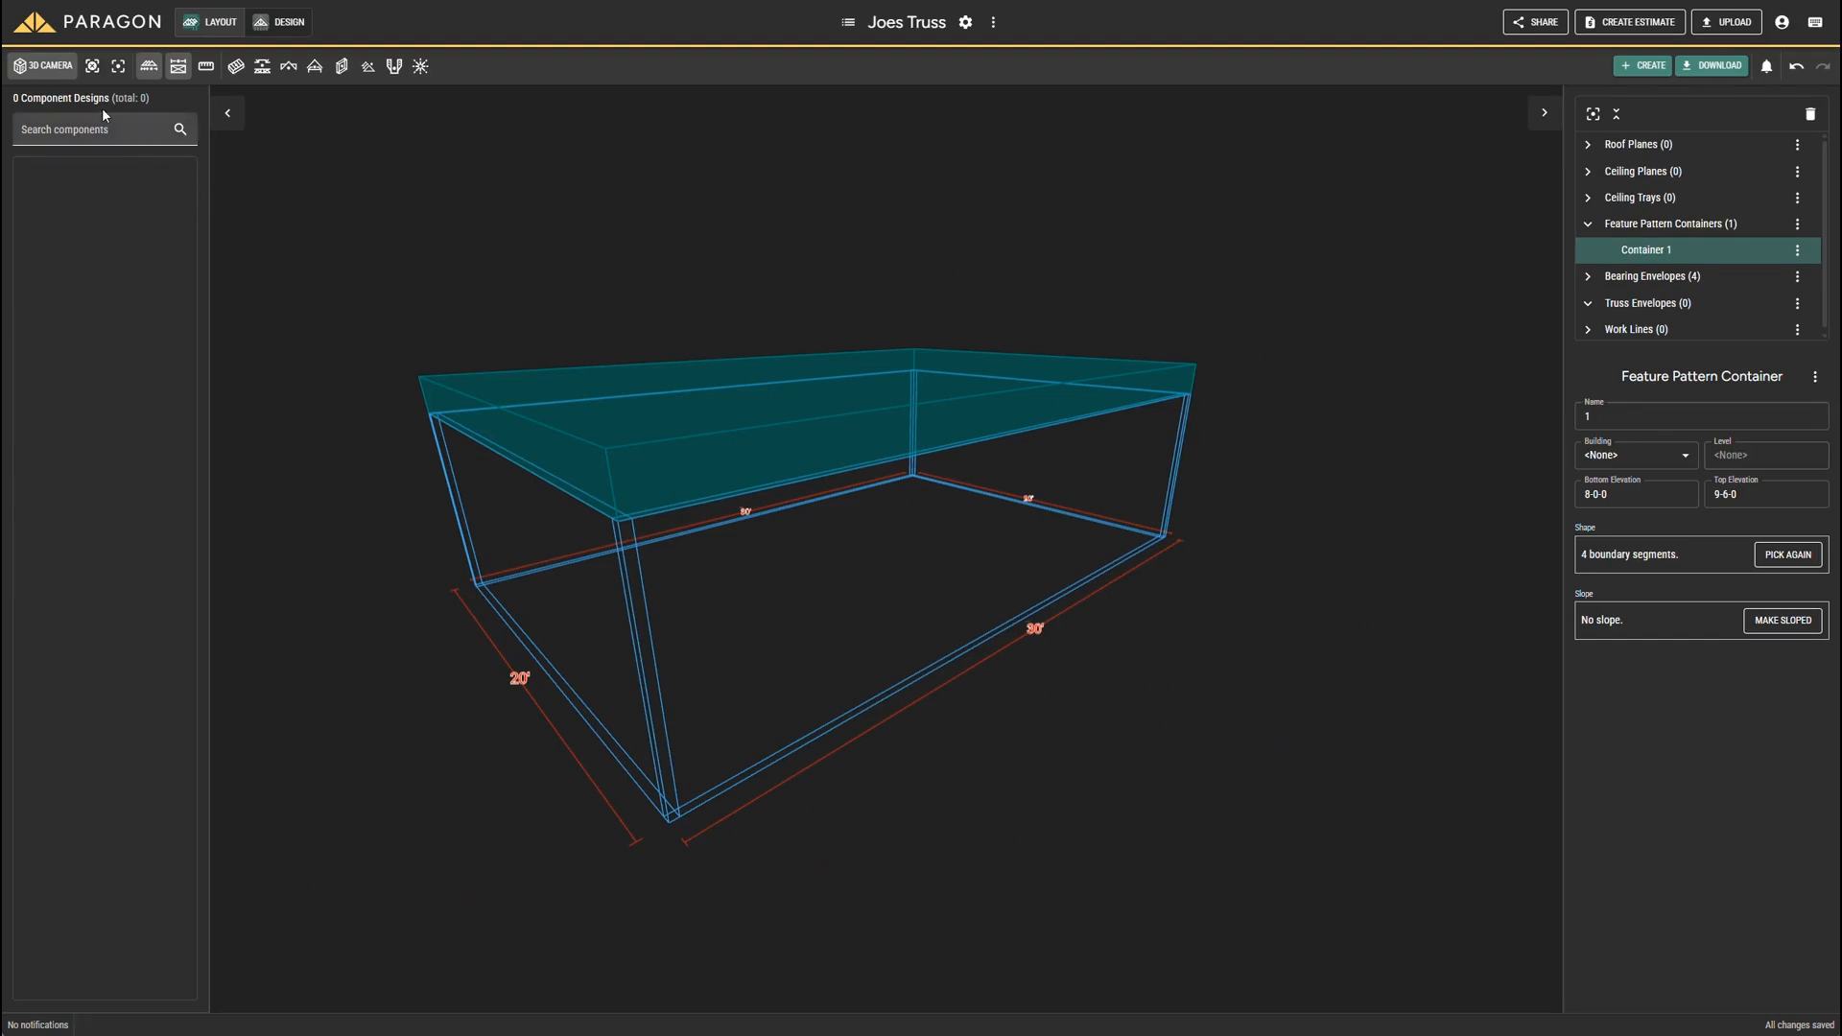
{"action": "left_click", "coordinate": [40, 68]}
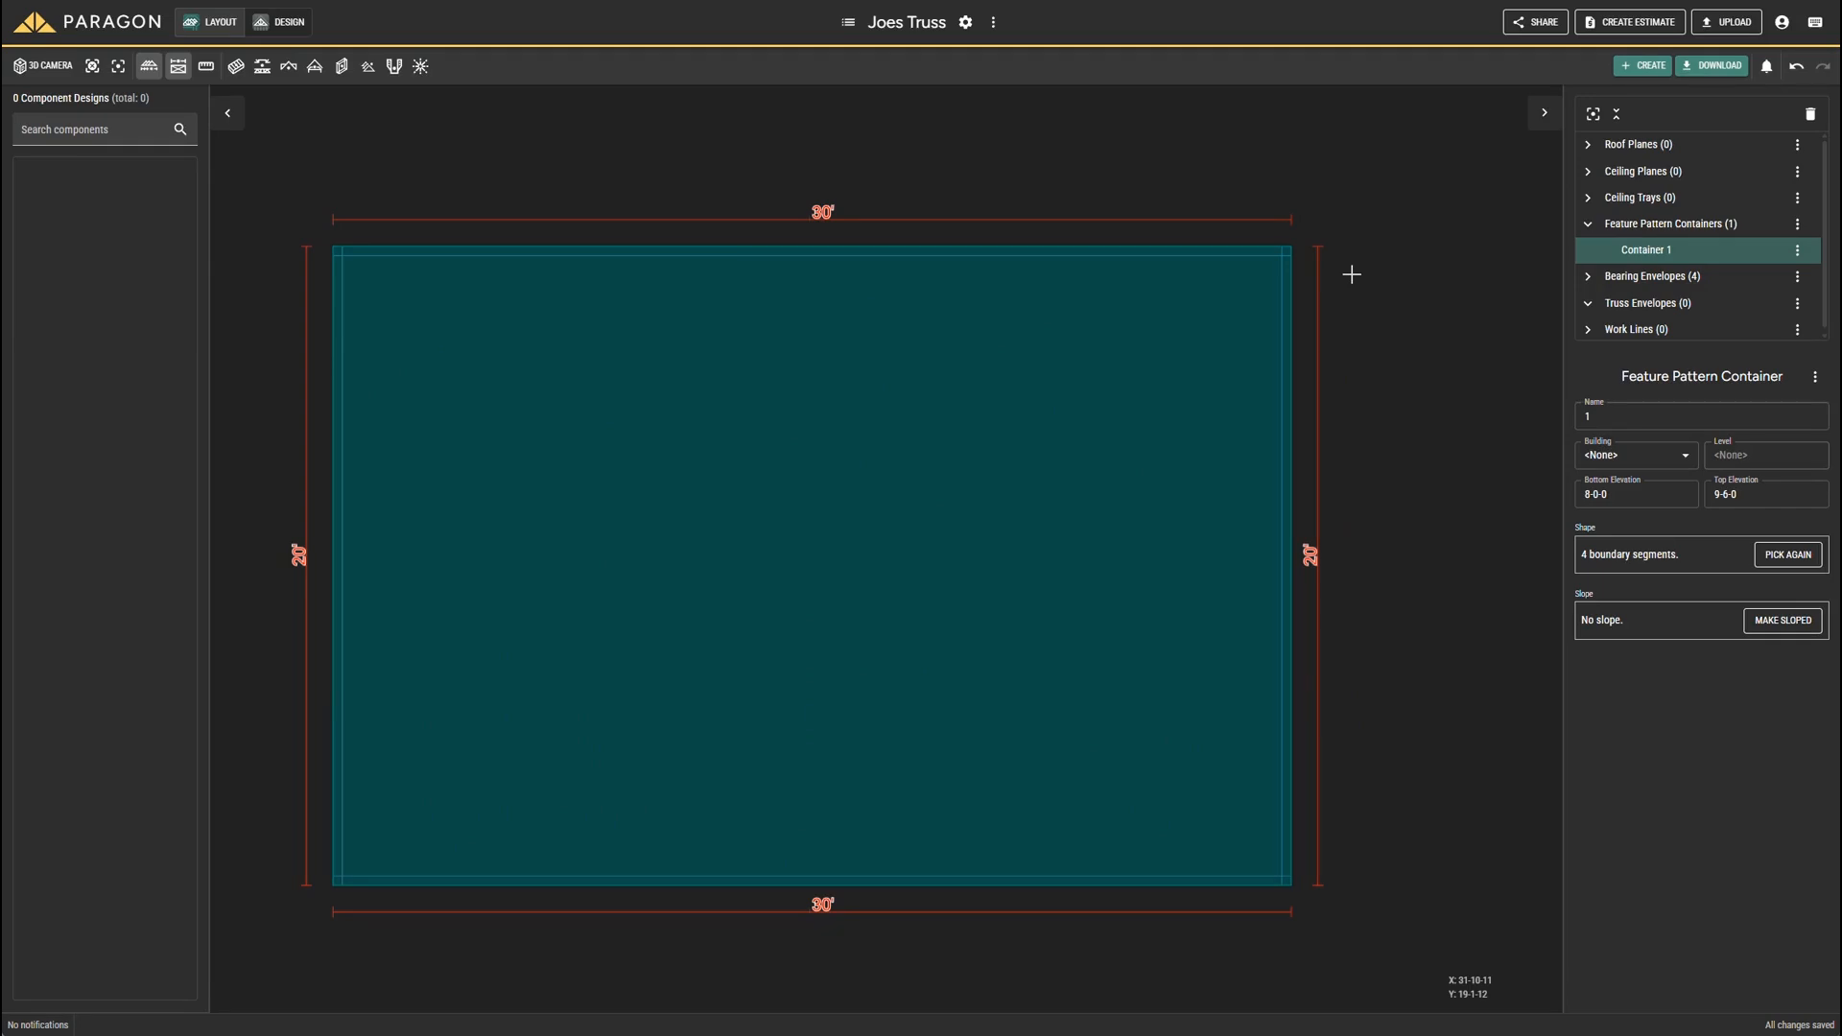
Set up a new truss envelope as a Floor Truss with Feature Pattern definition, Front justification and Closest Base snapping
{"action": "right_click", "coordinate": [1351, 274]}
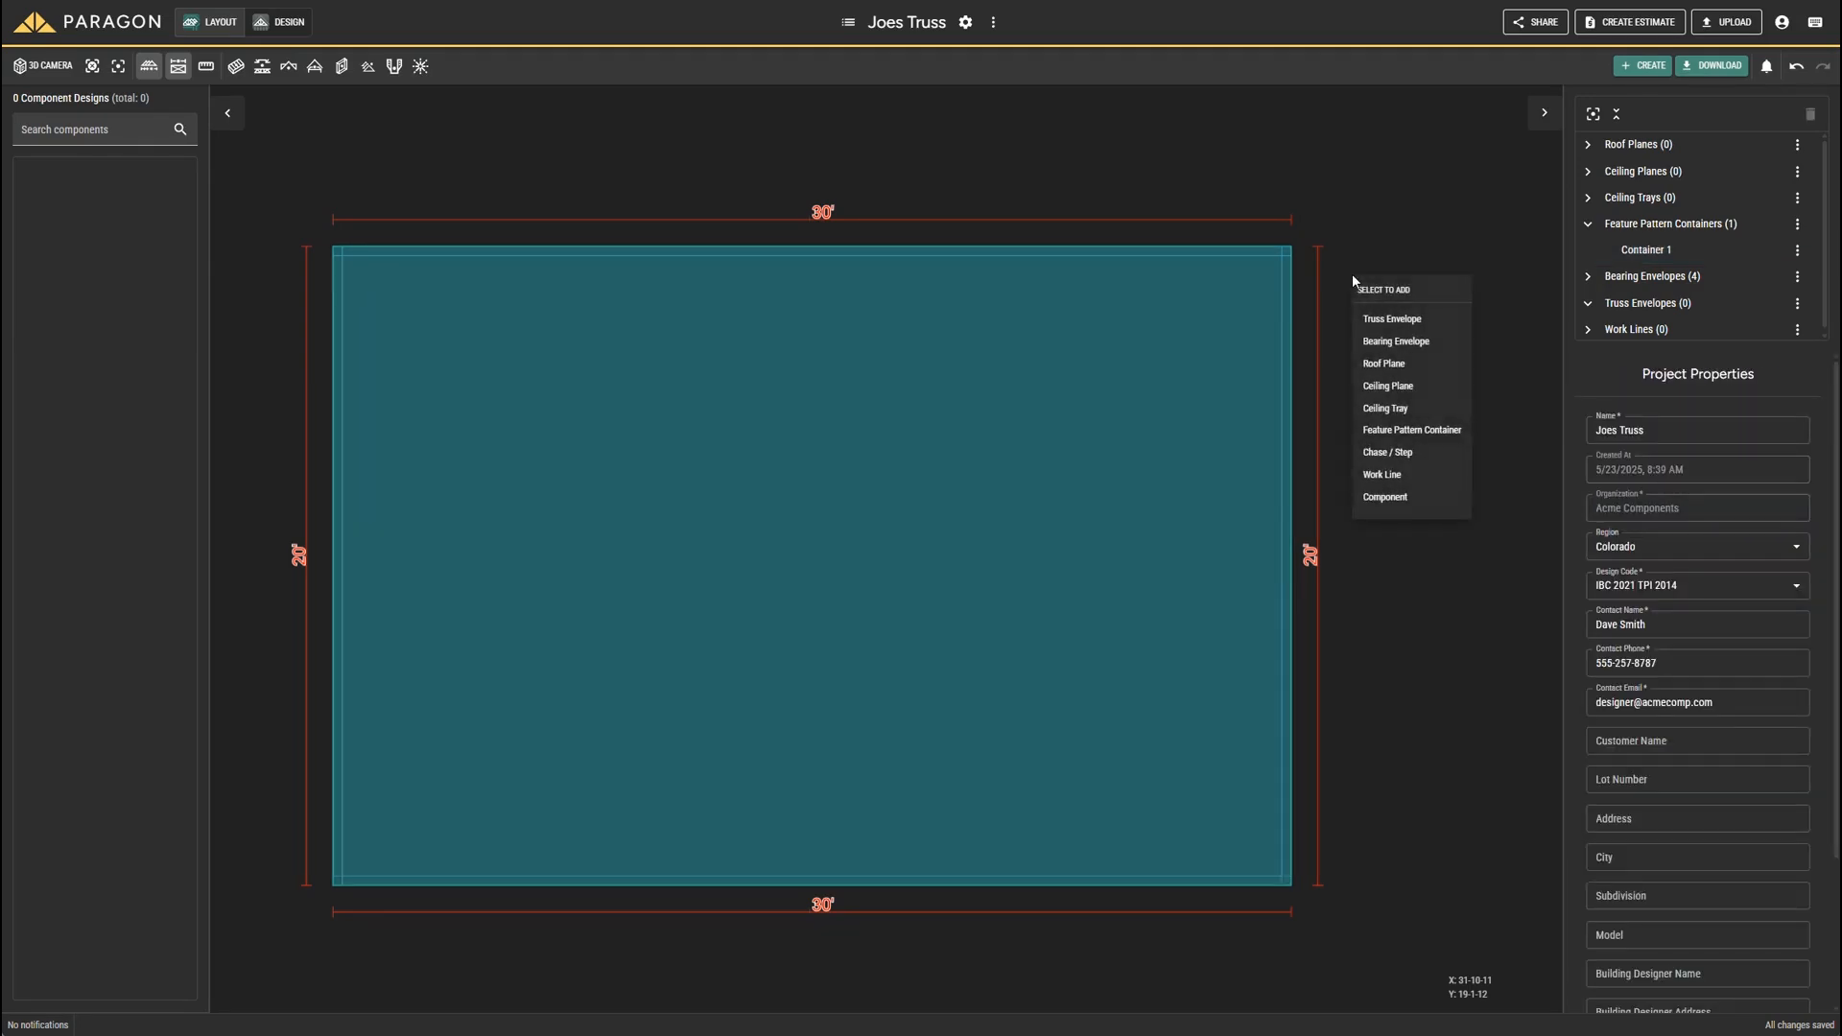
{"action": "left_click", "coordinate": [1389, 322]}
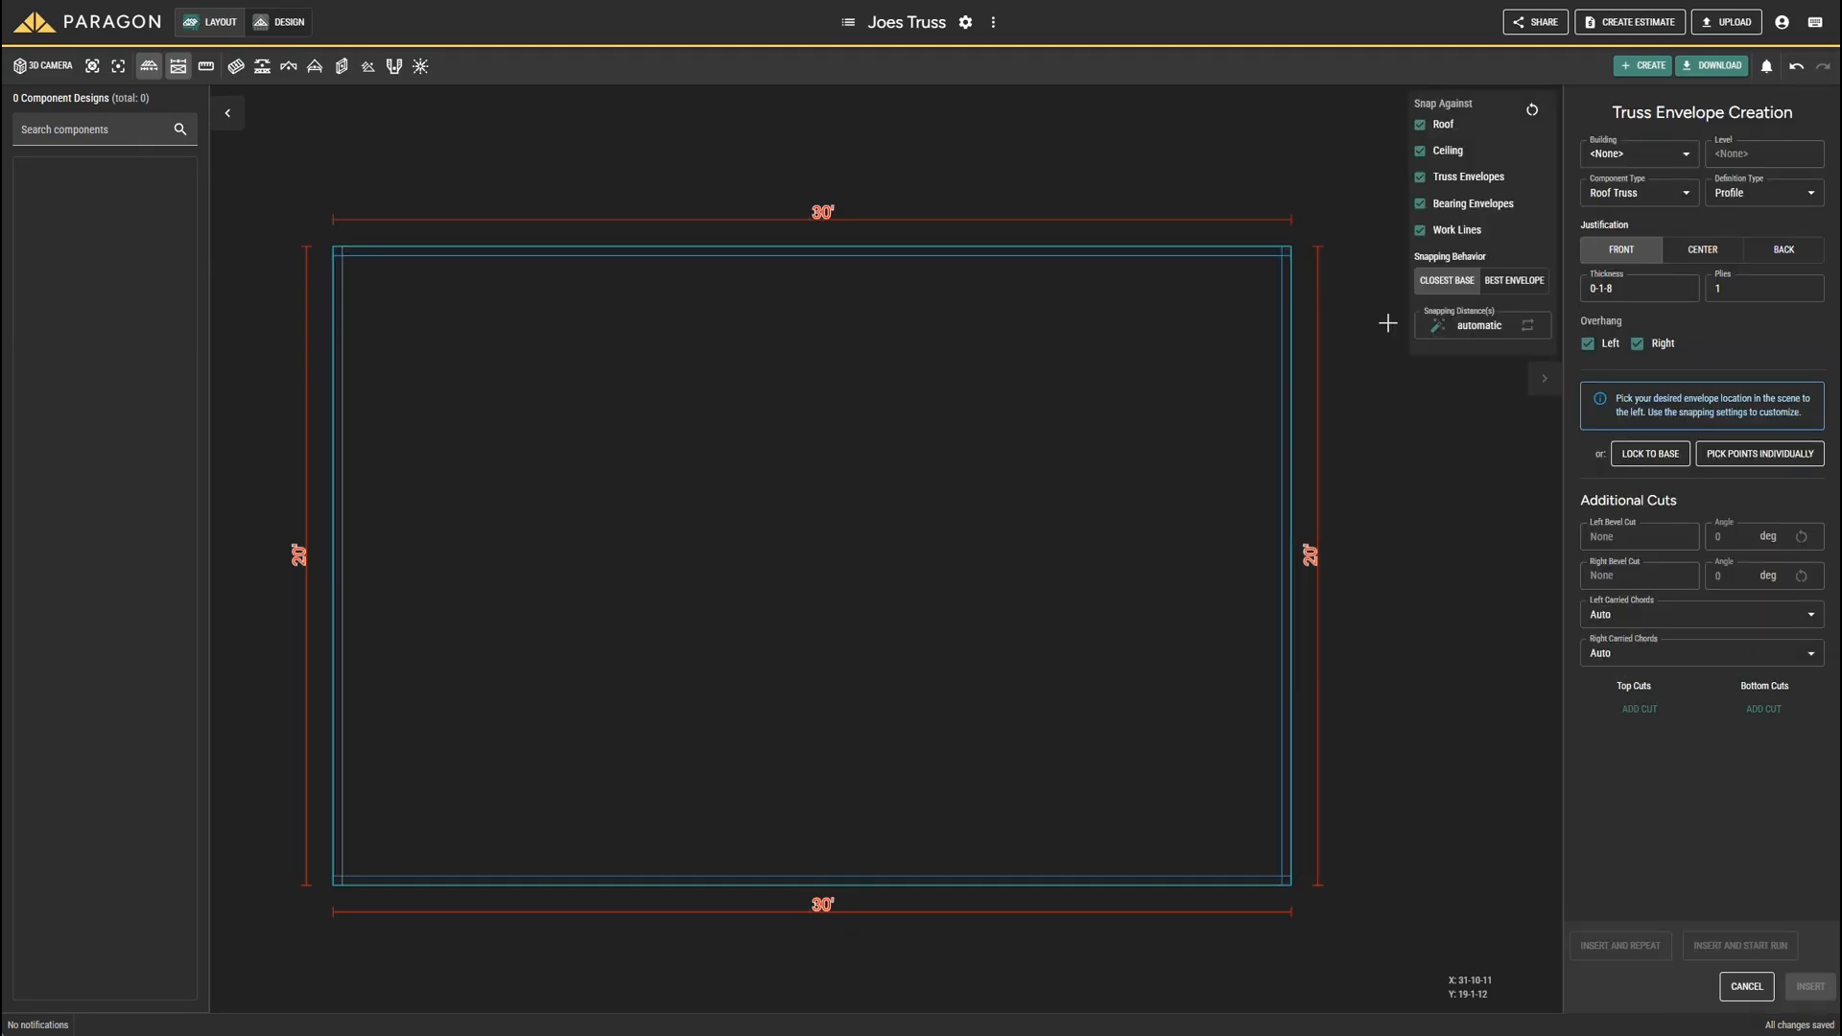
{"action": "left_click", "coordinate": [1652, 188]}
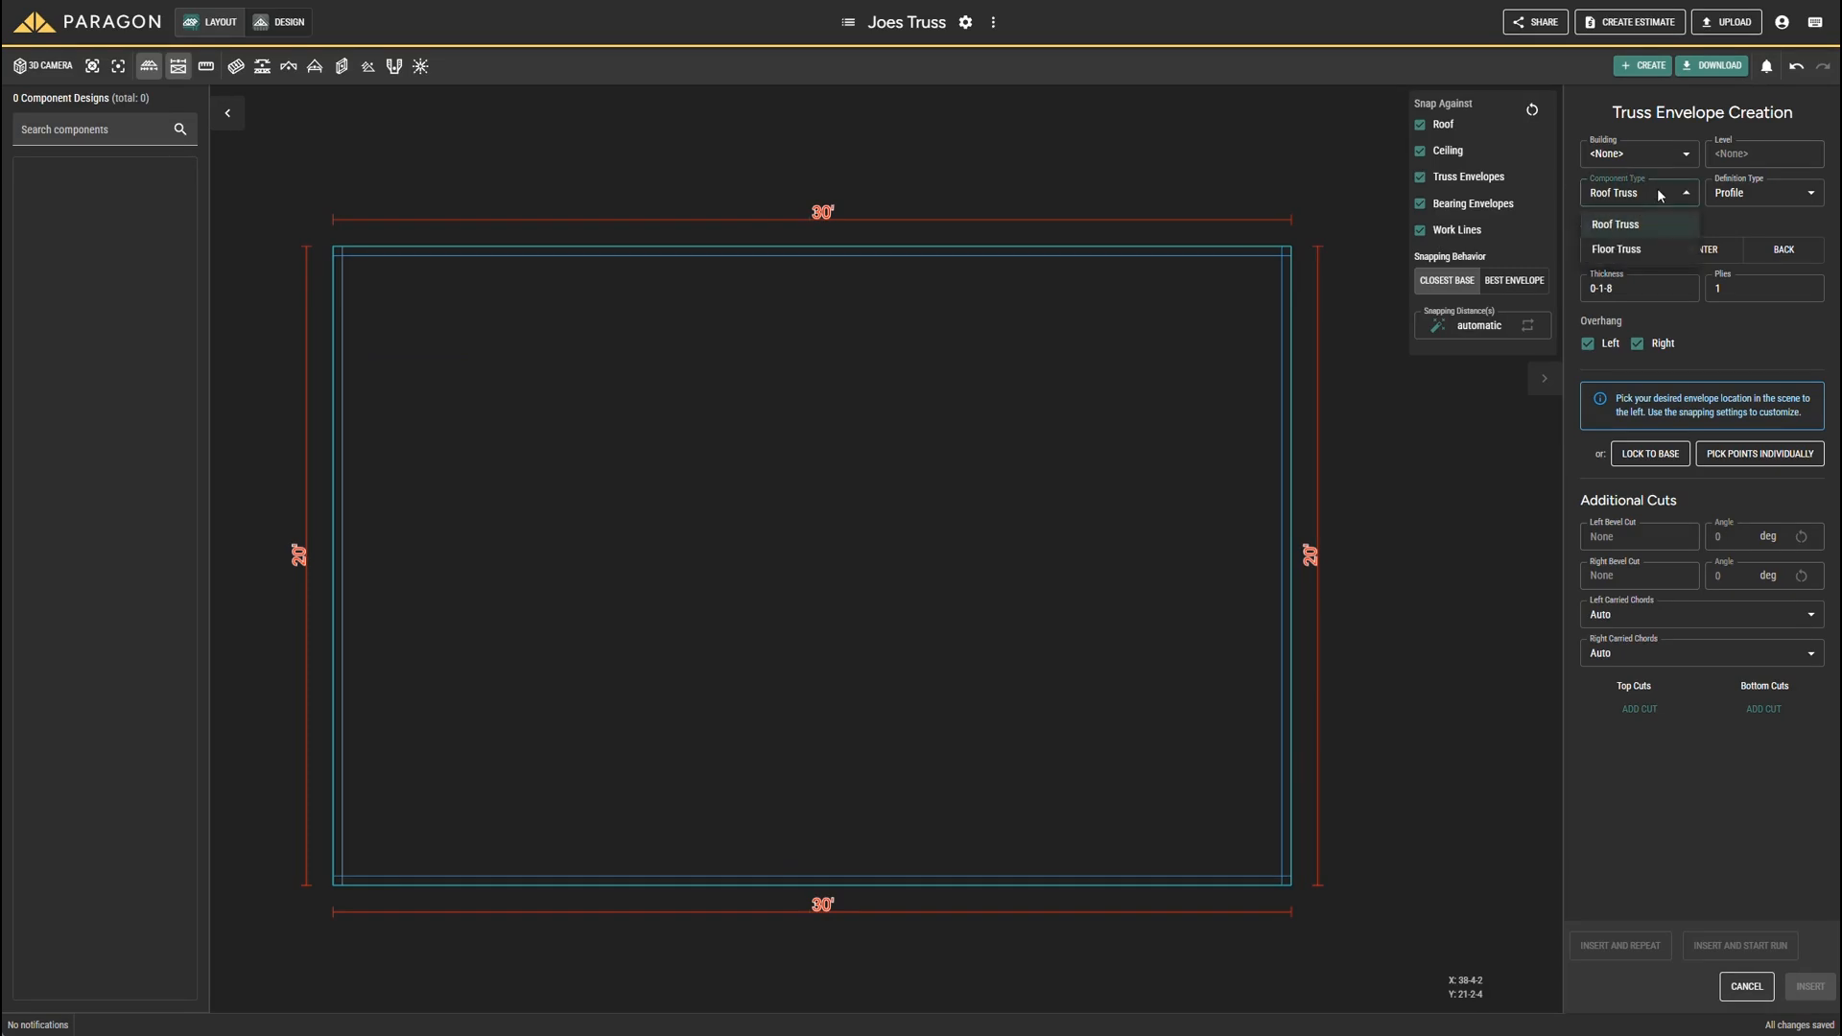
{"action": "left_click", "coordinate": [1621, 247]}
{"action": "left_click", "coordinate": [1738, 193]}
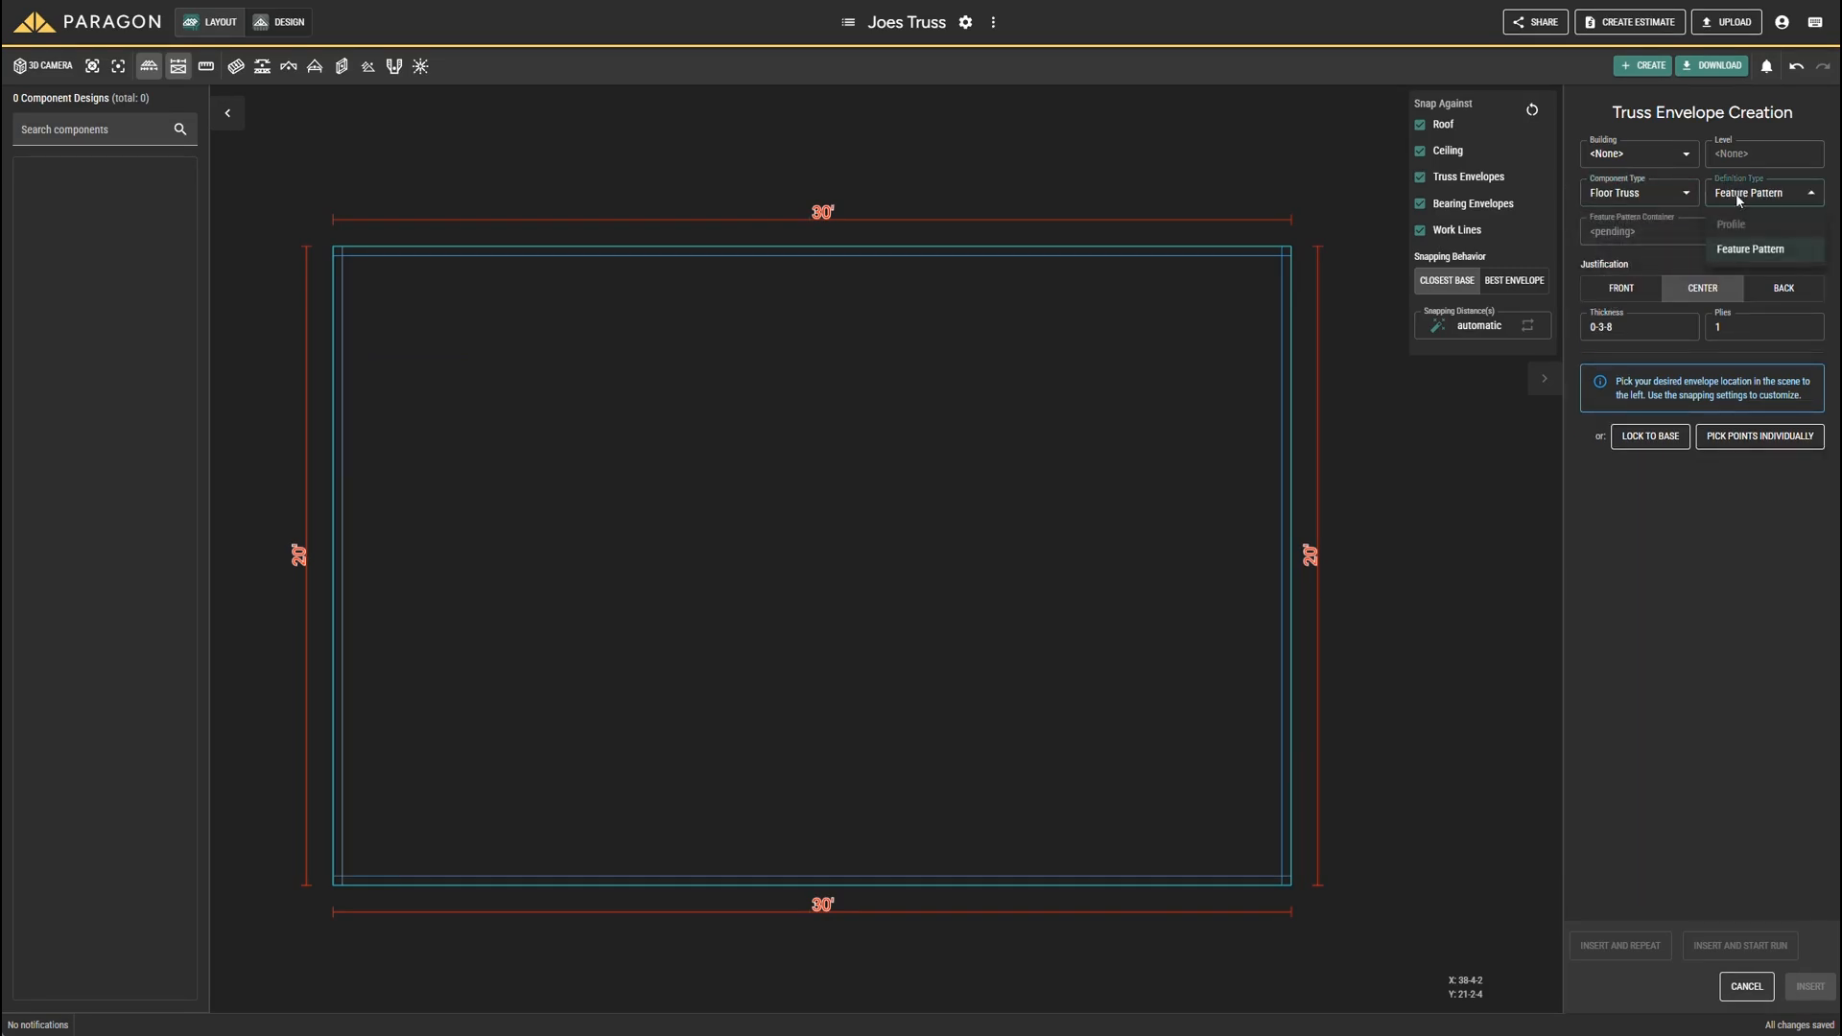
{"action": "left_click", "coordinate": [1749, 248]}
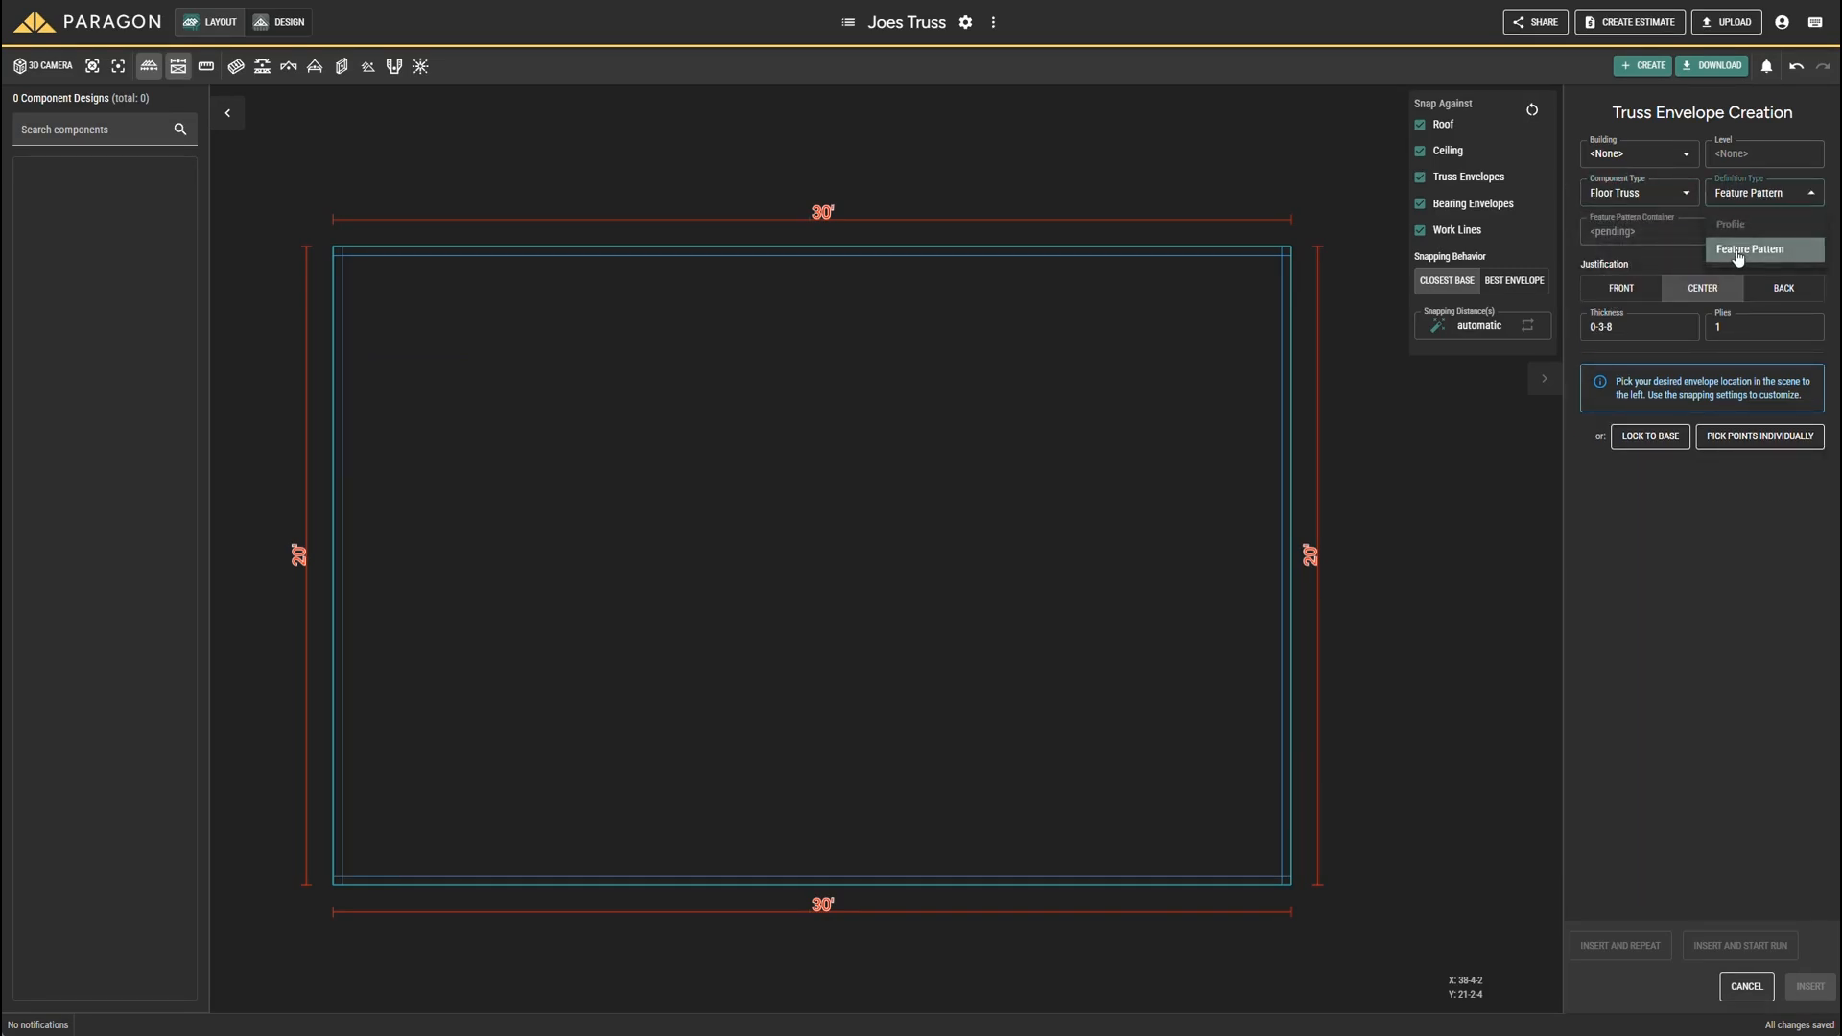
{"action": "left_click", "coordinate": [1622, 291]}
{"action": "left_click", "coordinate": [1620, 325]}
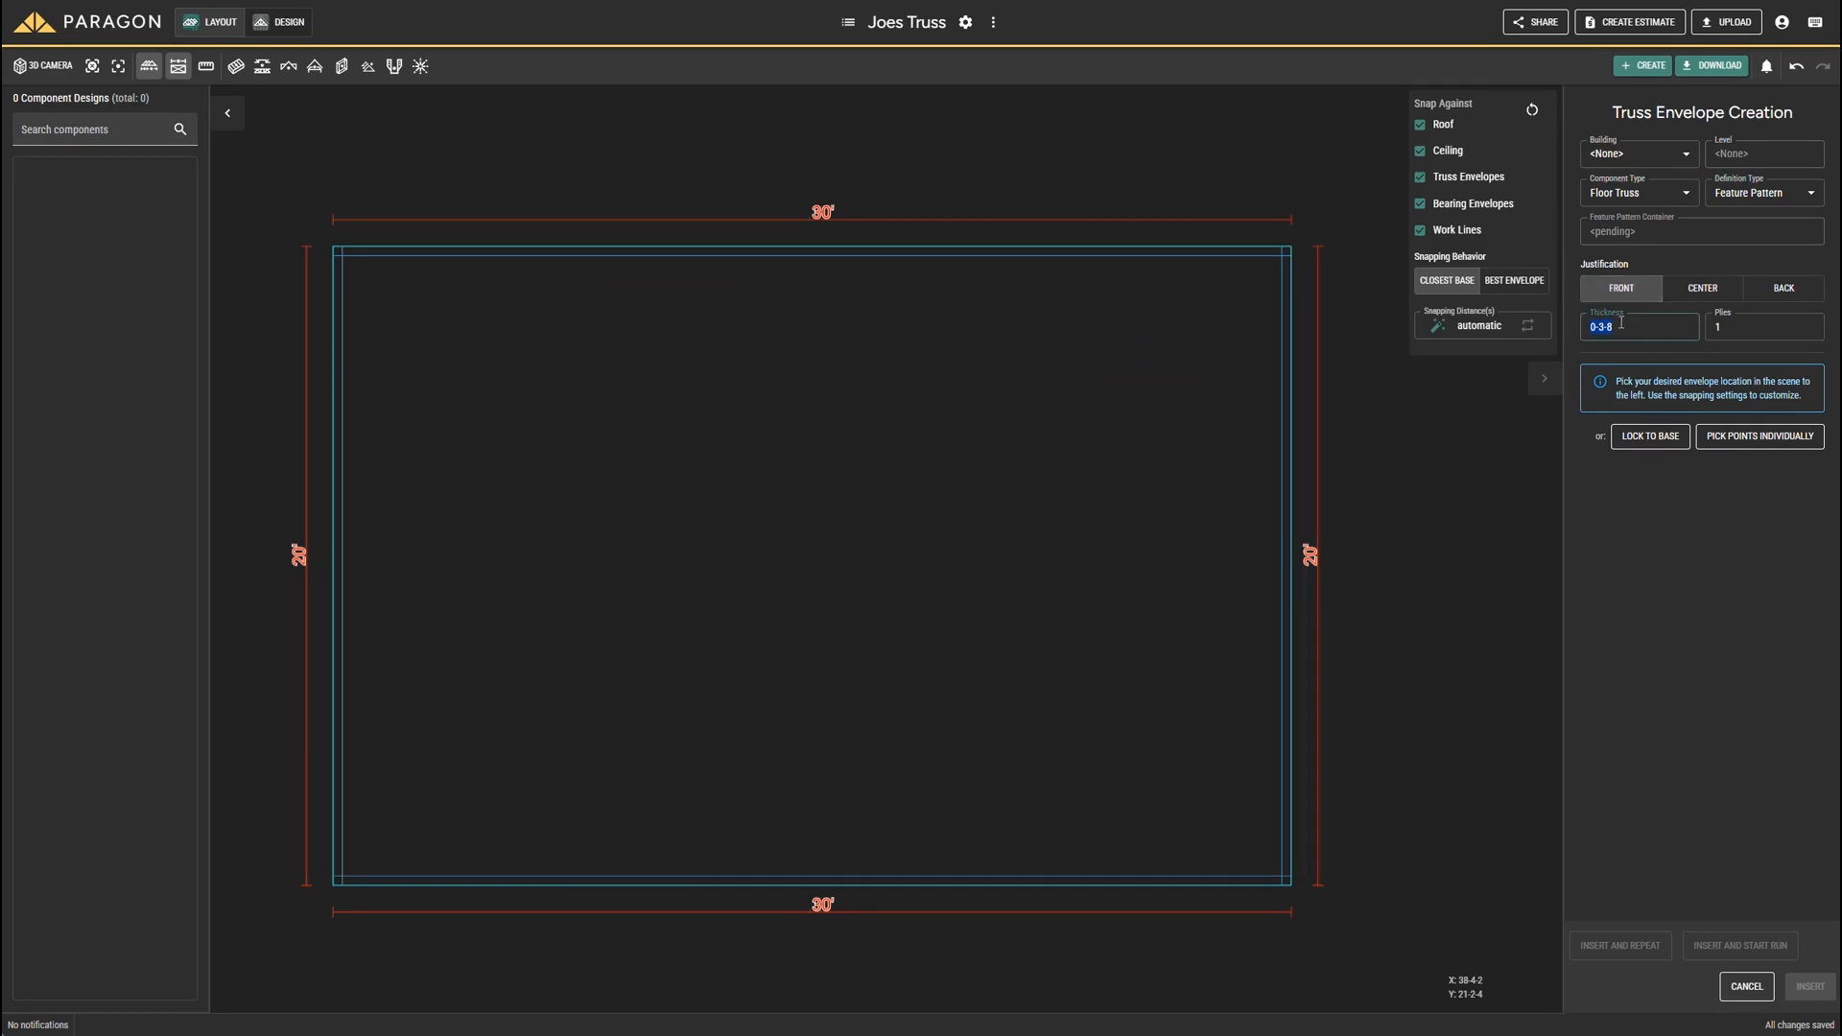
{"action": "left_click", "coordinate": [1453, 286]}
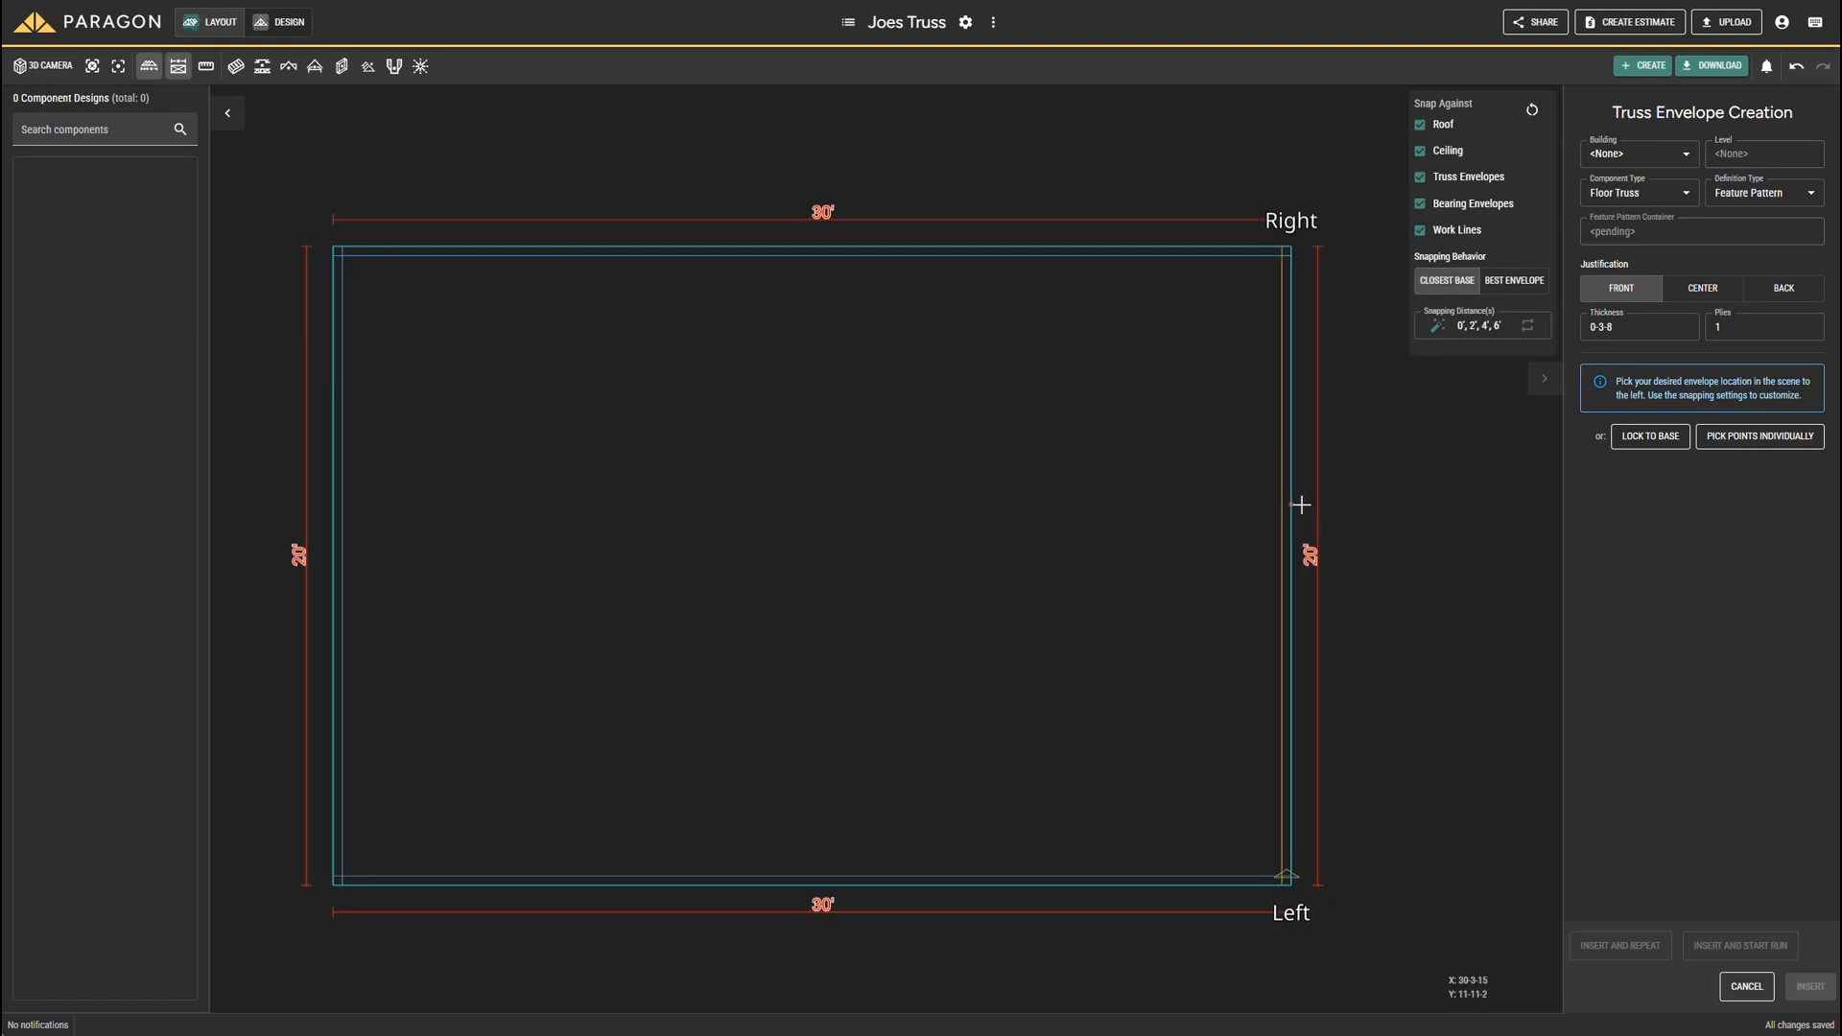
Place floor truss envelopes along the right-hand and left-hand 20' walls, using insert and repeat between them
{"action": "left_click", "coordinate": [1305, 531]}
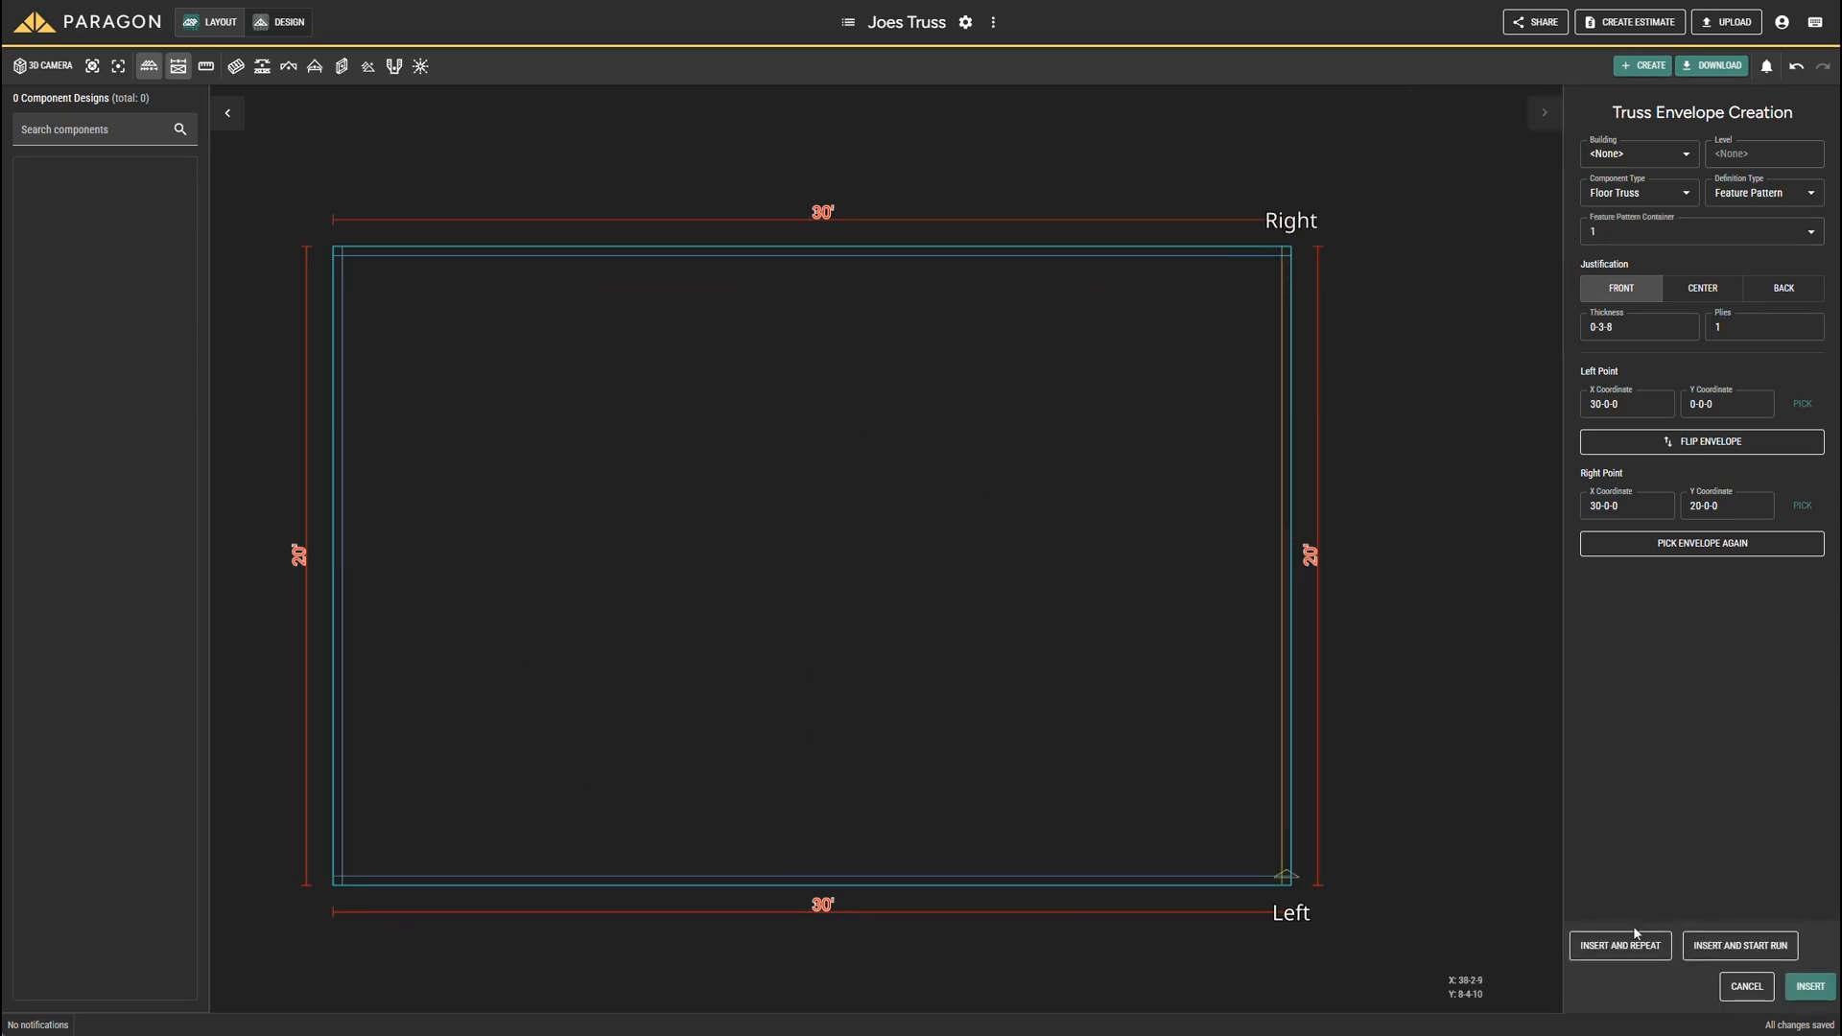
{"action": "left_click", "coordinate": [1634, 945]}
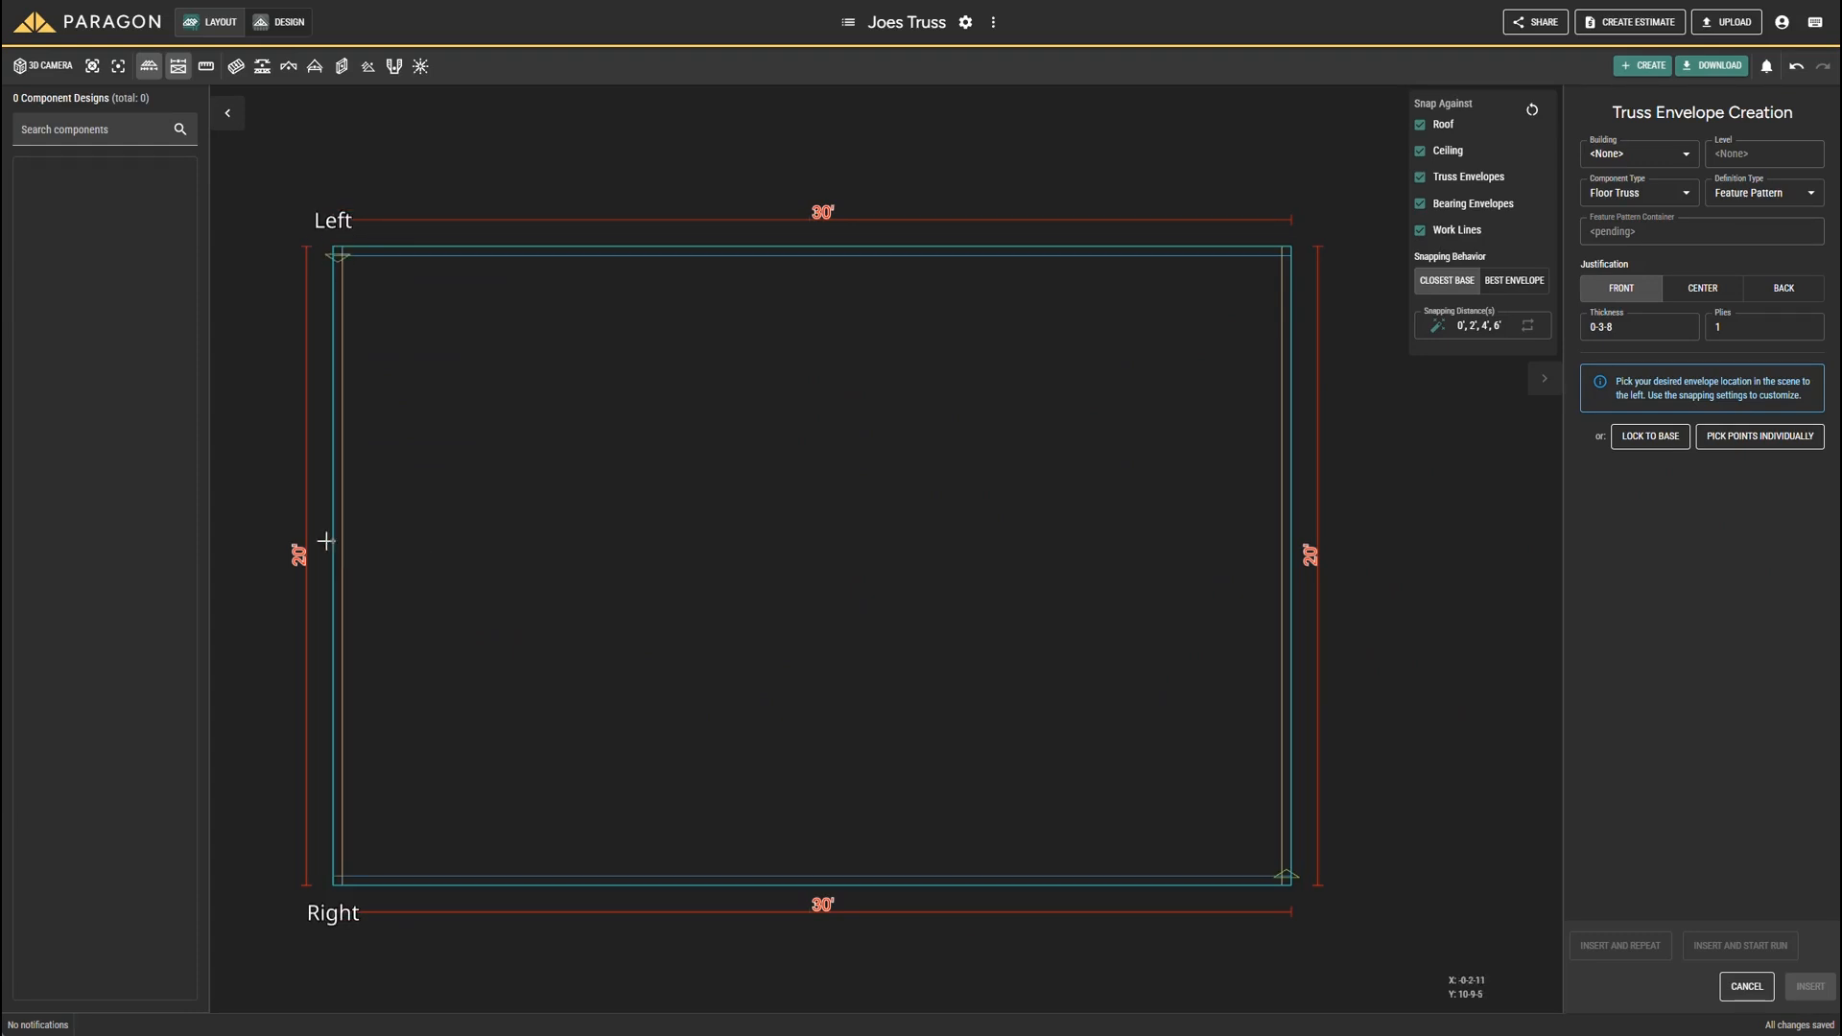
{"action": "left_click", "coordinate": [326, 541]}
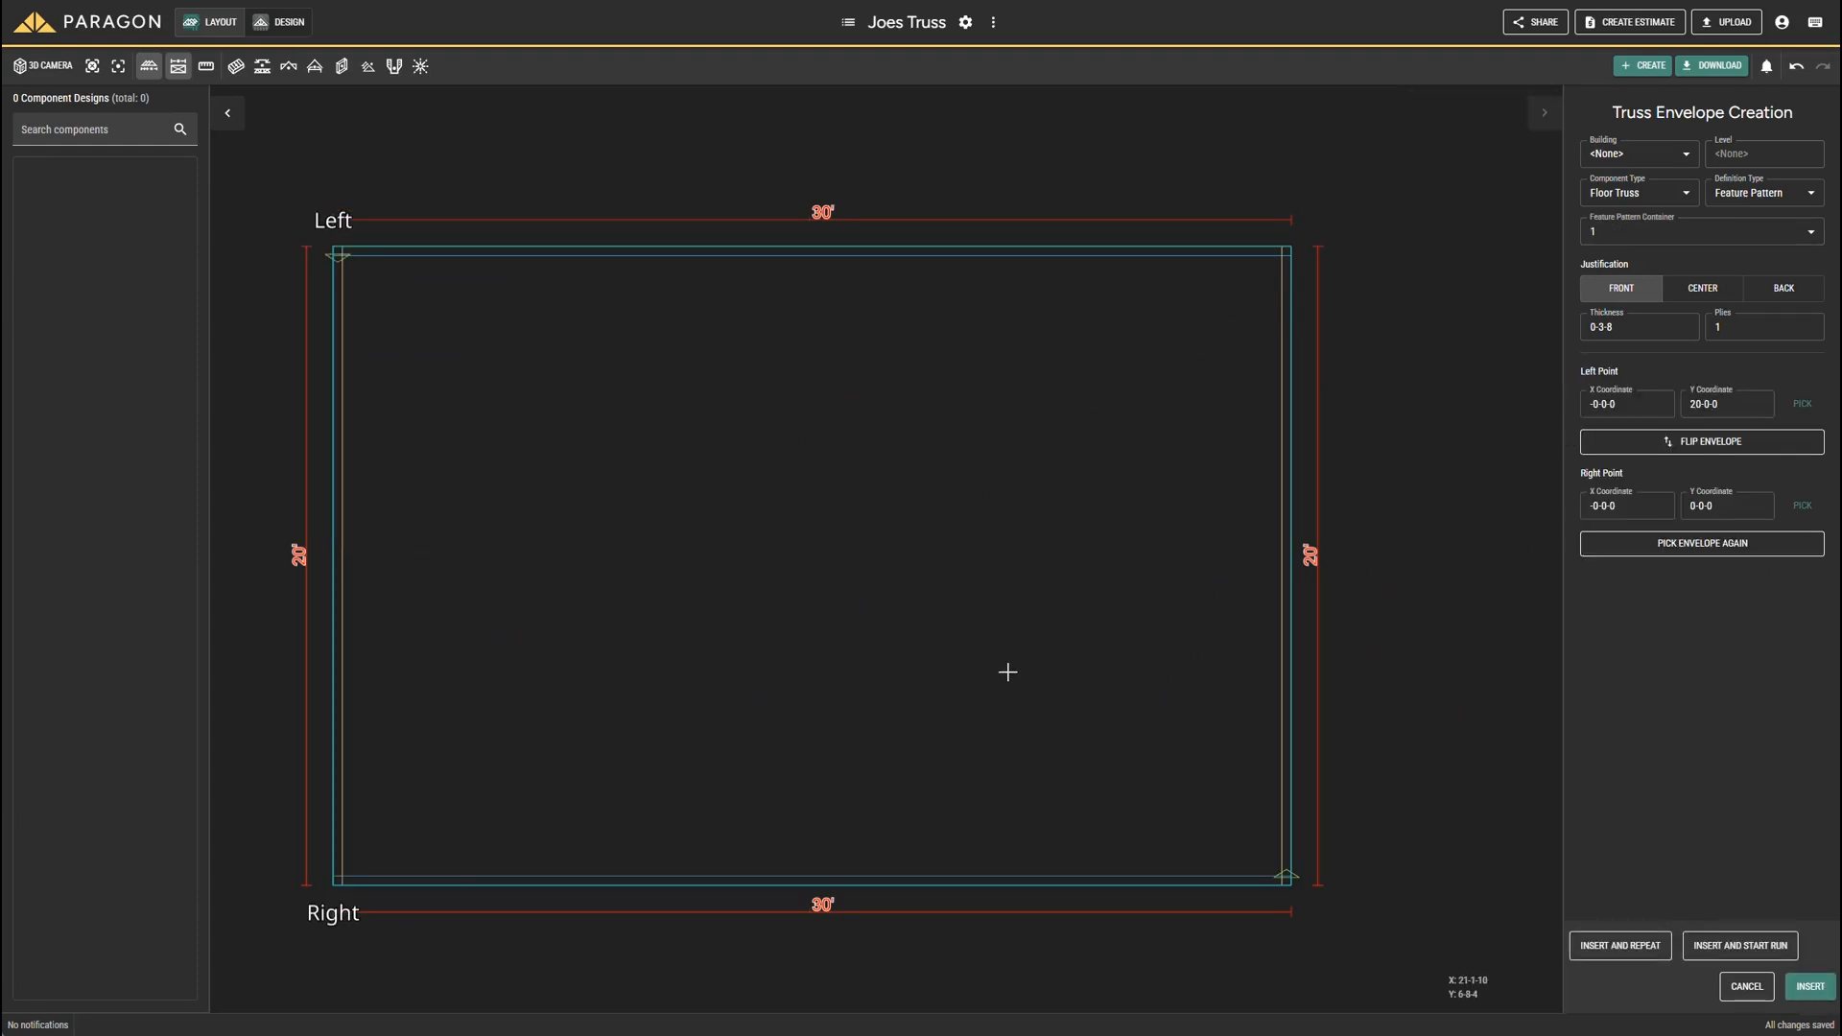
Insert the left-hand wall's envelope and run further envelopes from it at 2-0-0 spacing across to the right-hand wall
{"action": "left_click", "coordinate": [1733, 947]}
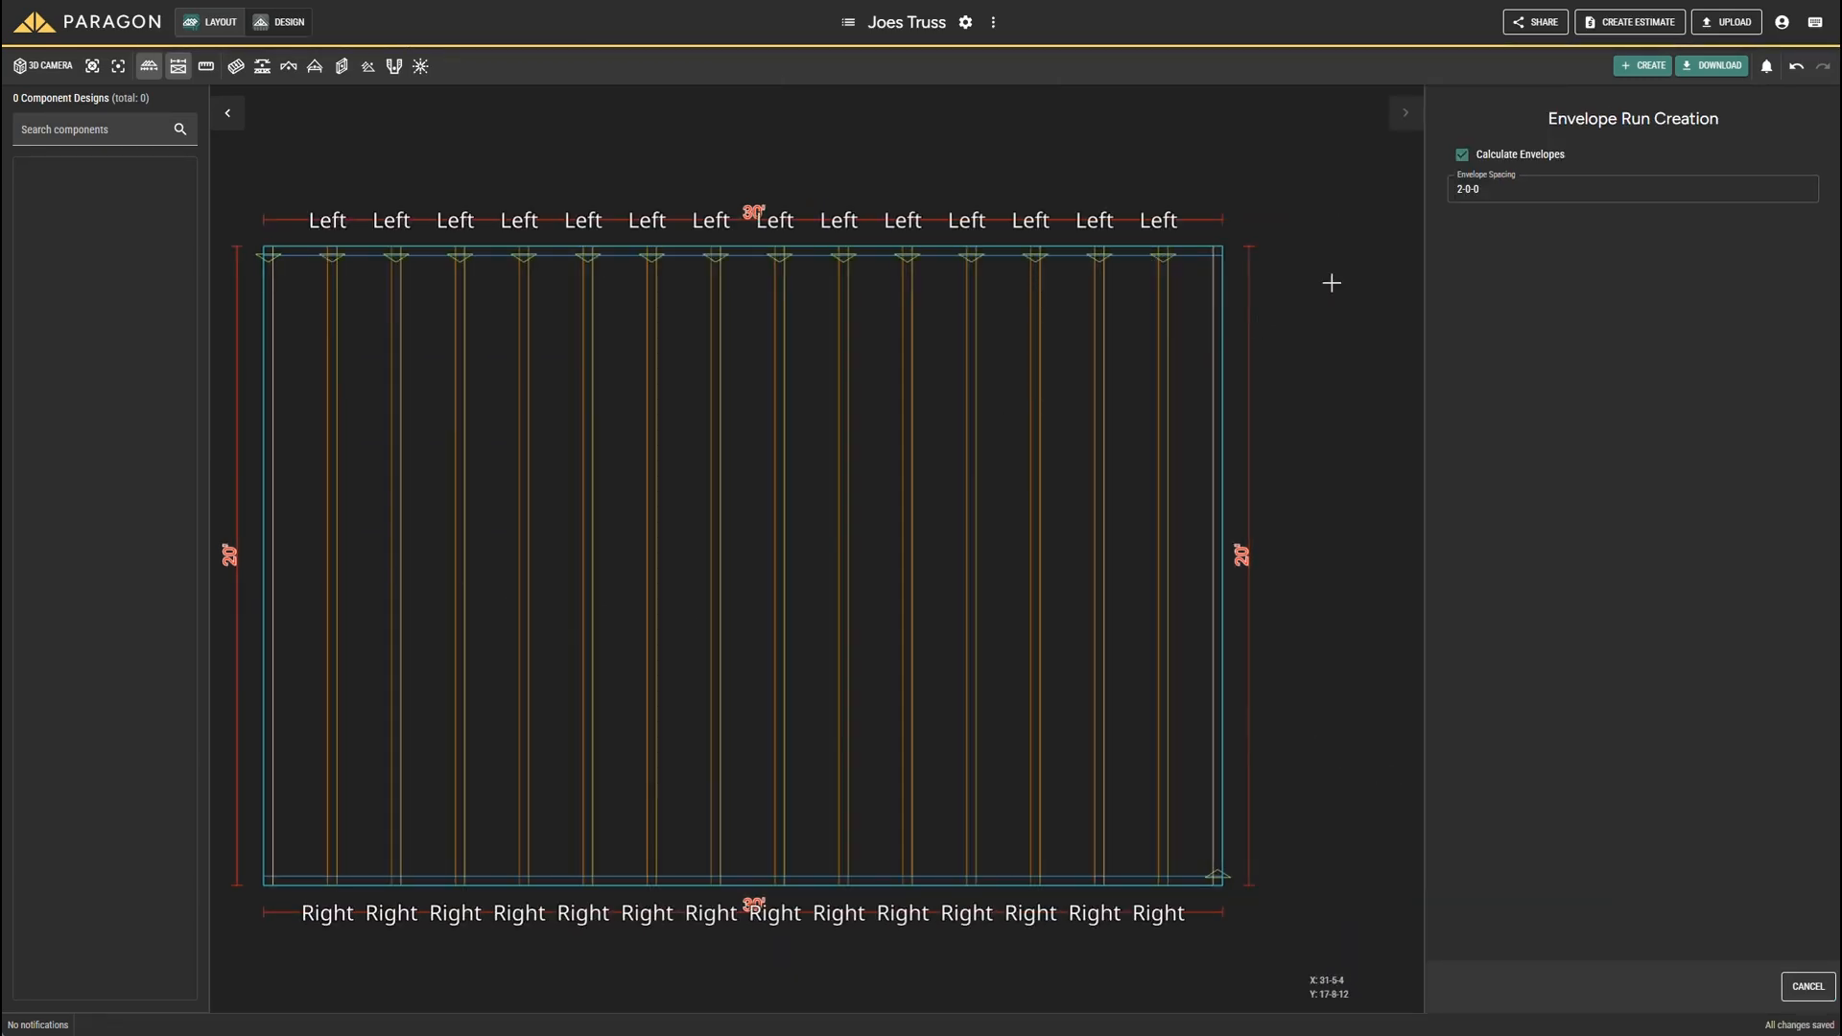
{"action": "left_click", "coordinate": [1488, 188]}
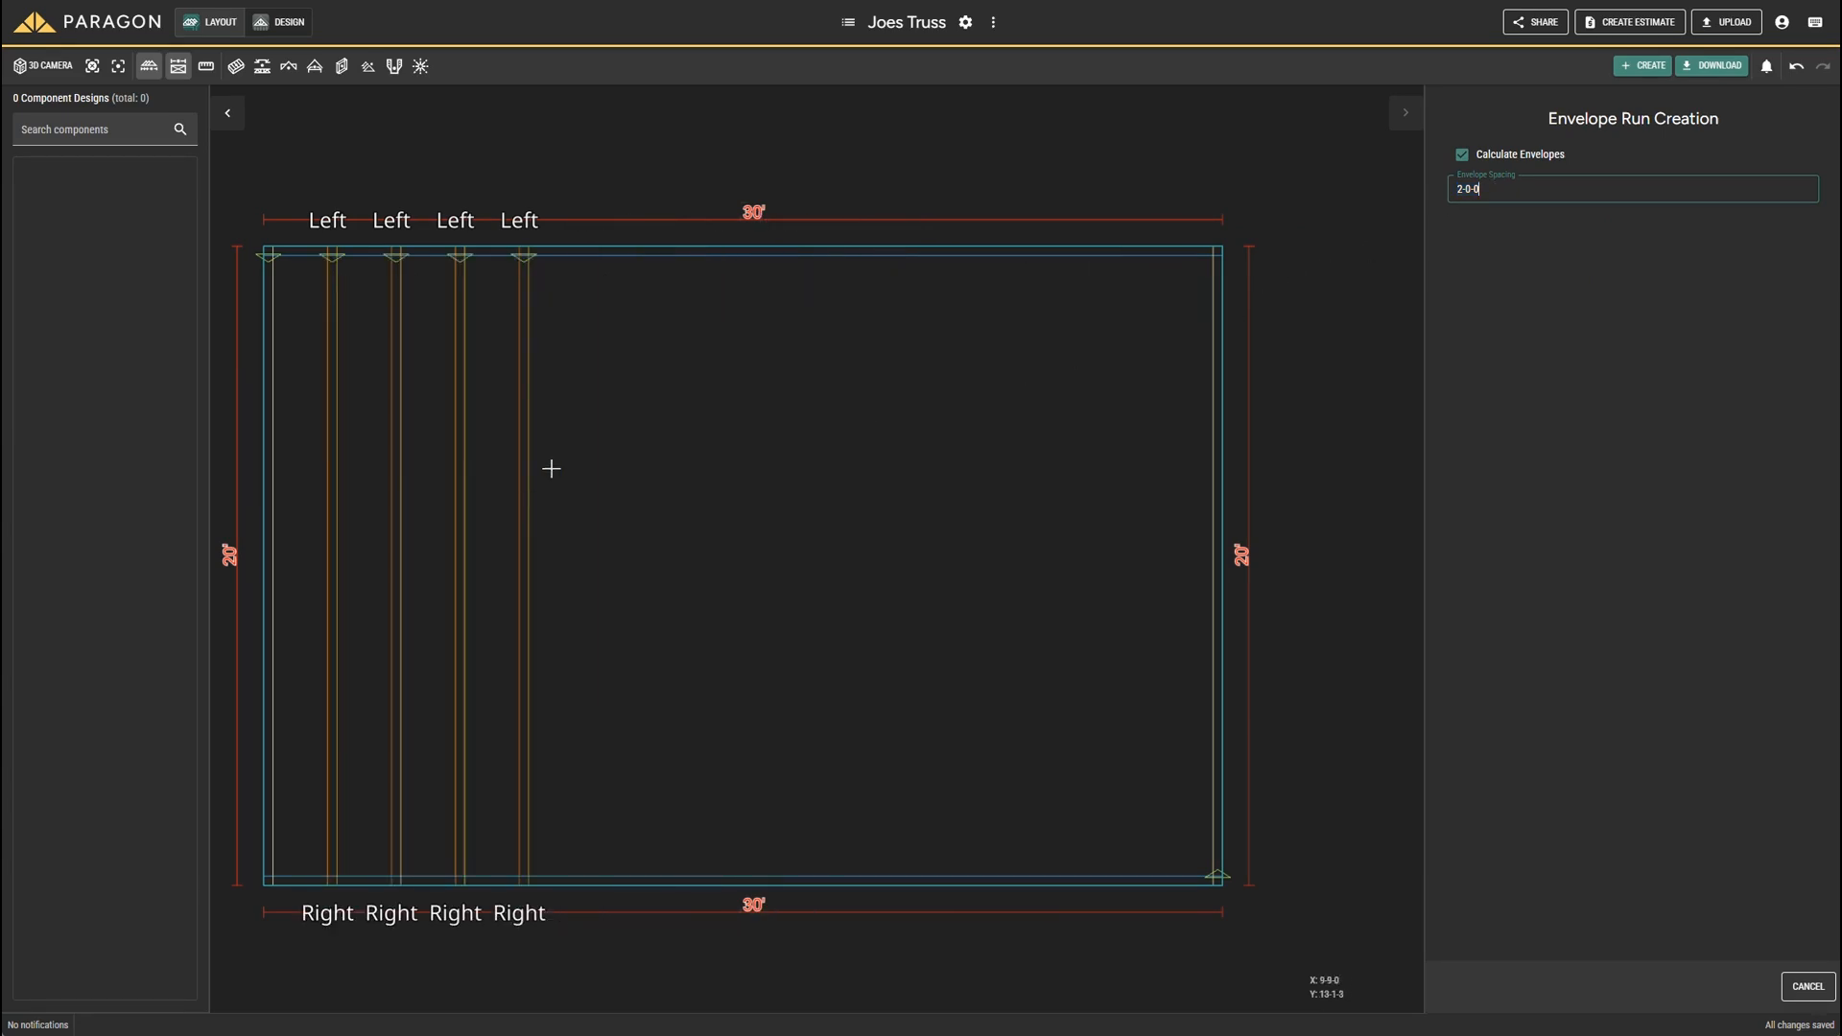
{"action": "left_click", "coordinate": [1183, 505]}
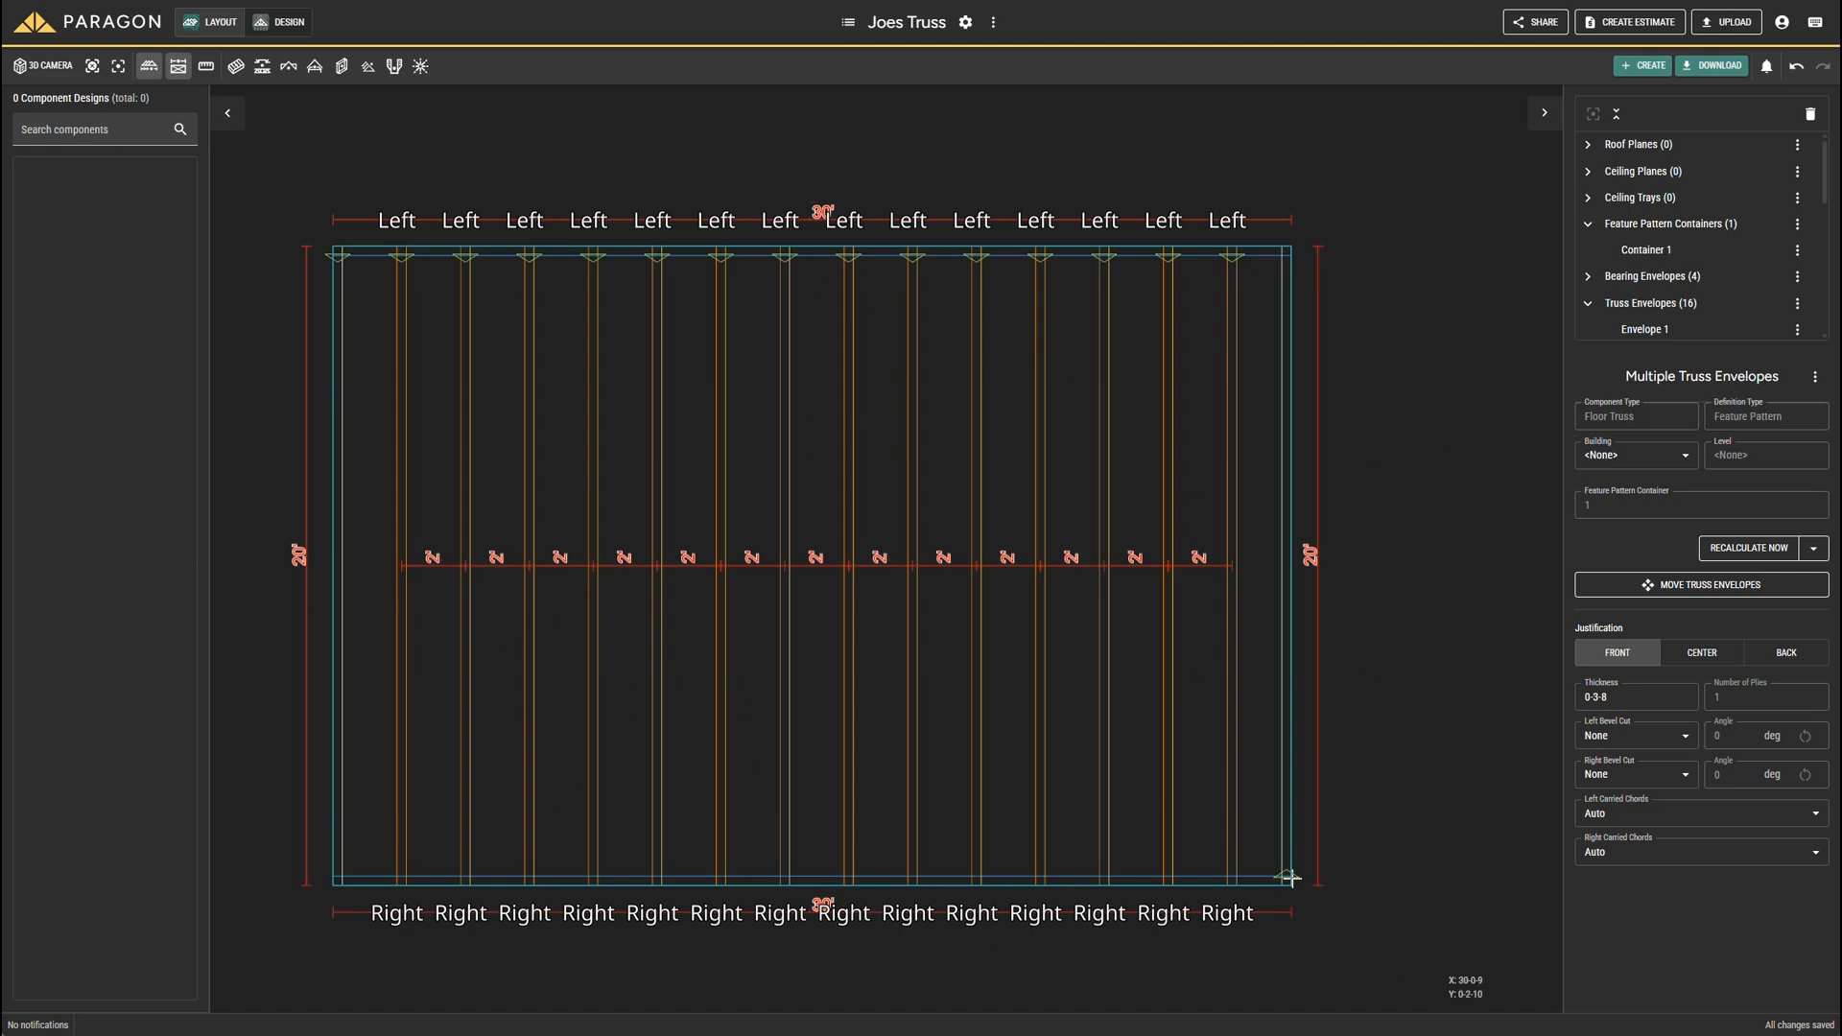
Flip the truss envelope on the right-hand 20' wall so its left and right ends swap
{"action": "mouse_move", "coordinate": [1291, 460]}
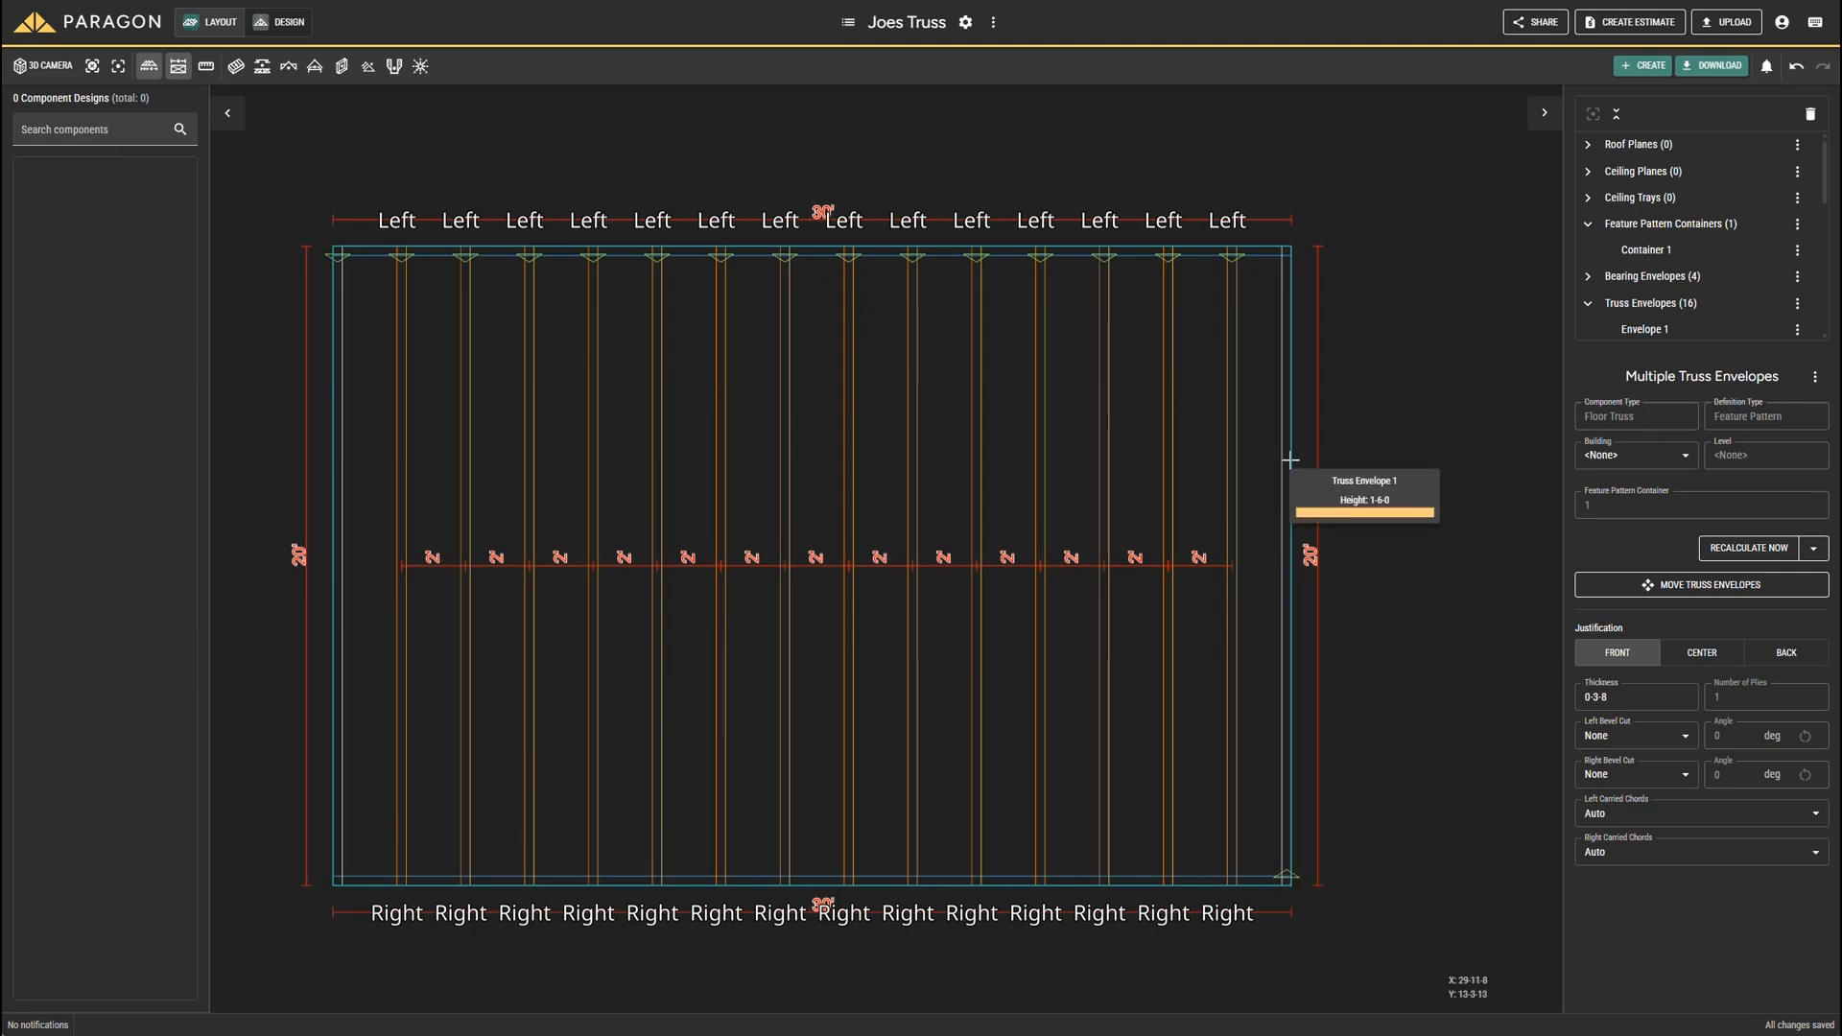
{"action": "left_click", "coordinate": [1291, 461]}
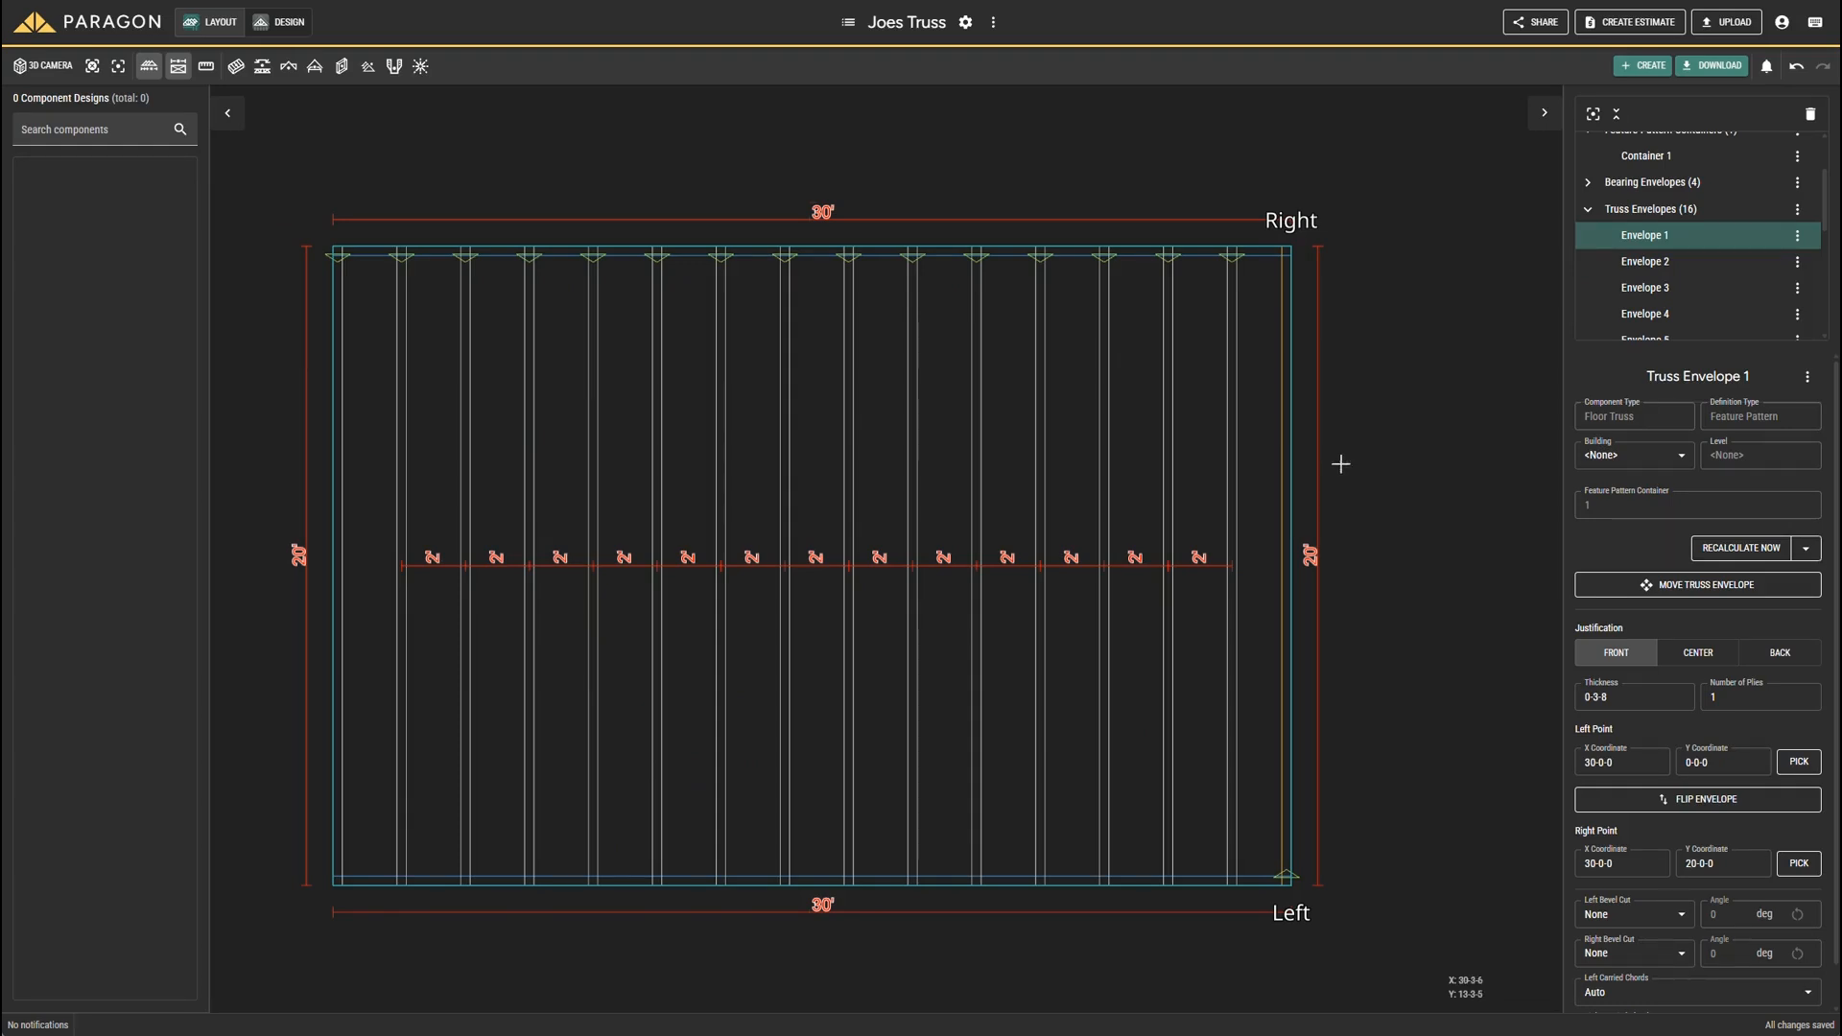
{"action": "scroll", "coordinate": [1673, 499], "scroll_direction": "down", "scroll_amount": 1}
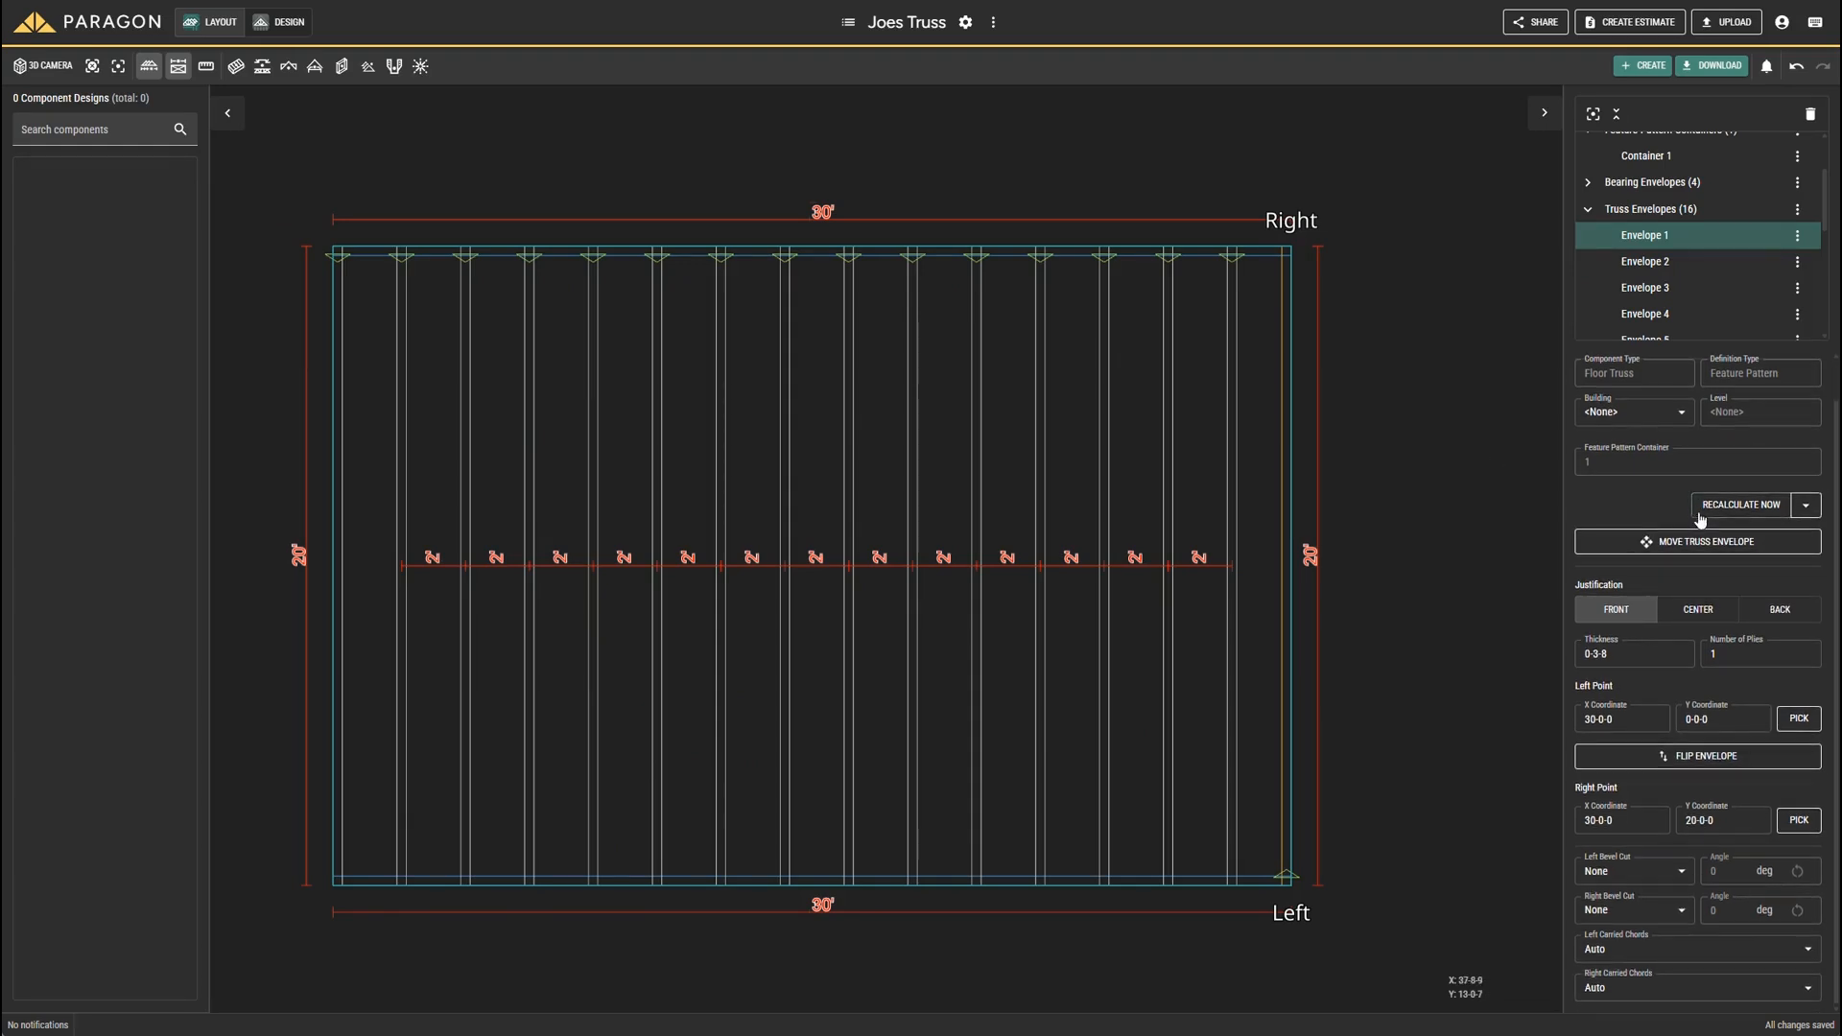
{"action": "left_click", "coordinate": [1636, 758]}
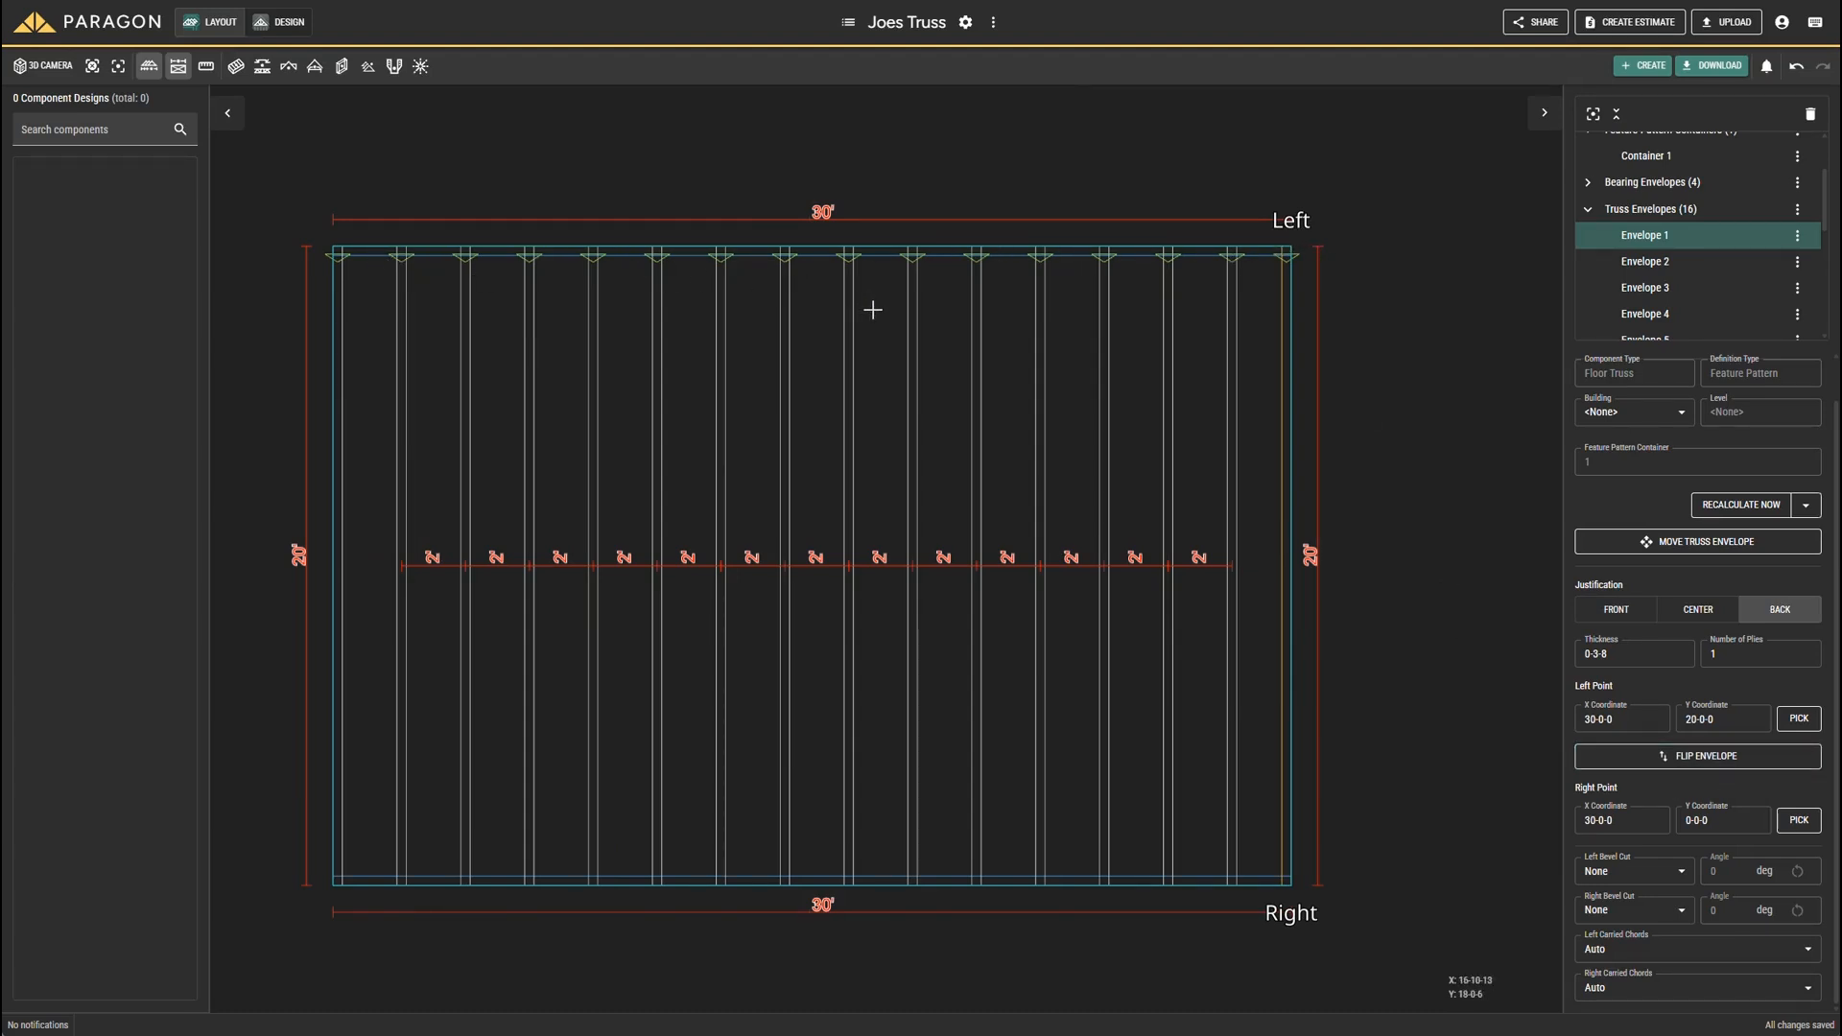
Design all truss envelopes in the project and clear the envelope selection
{"action": "left_click", "coordinate": [994, 23]}
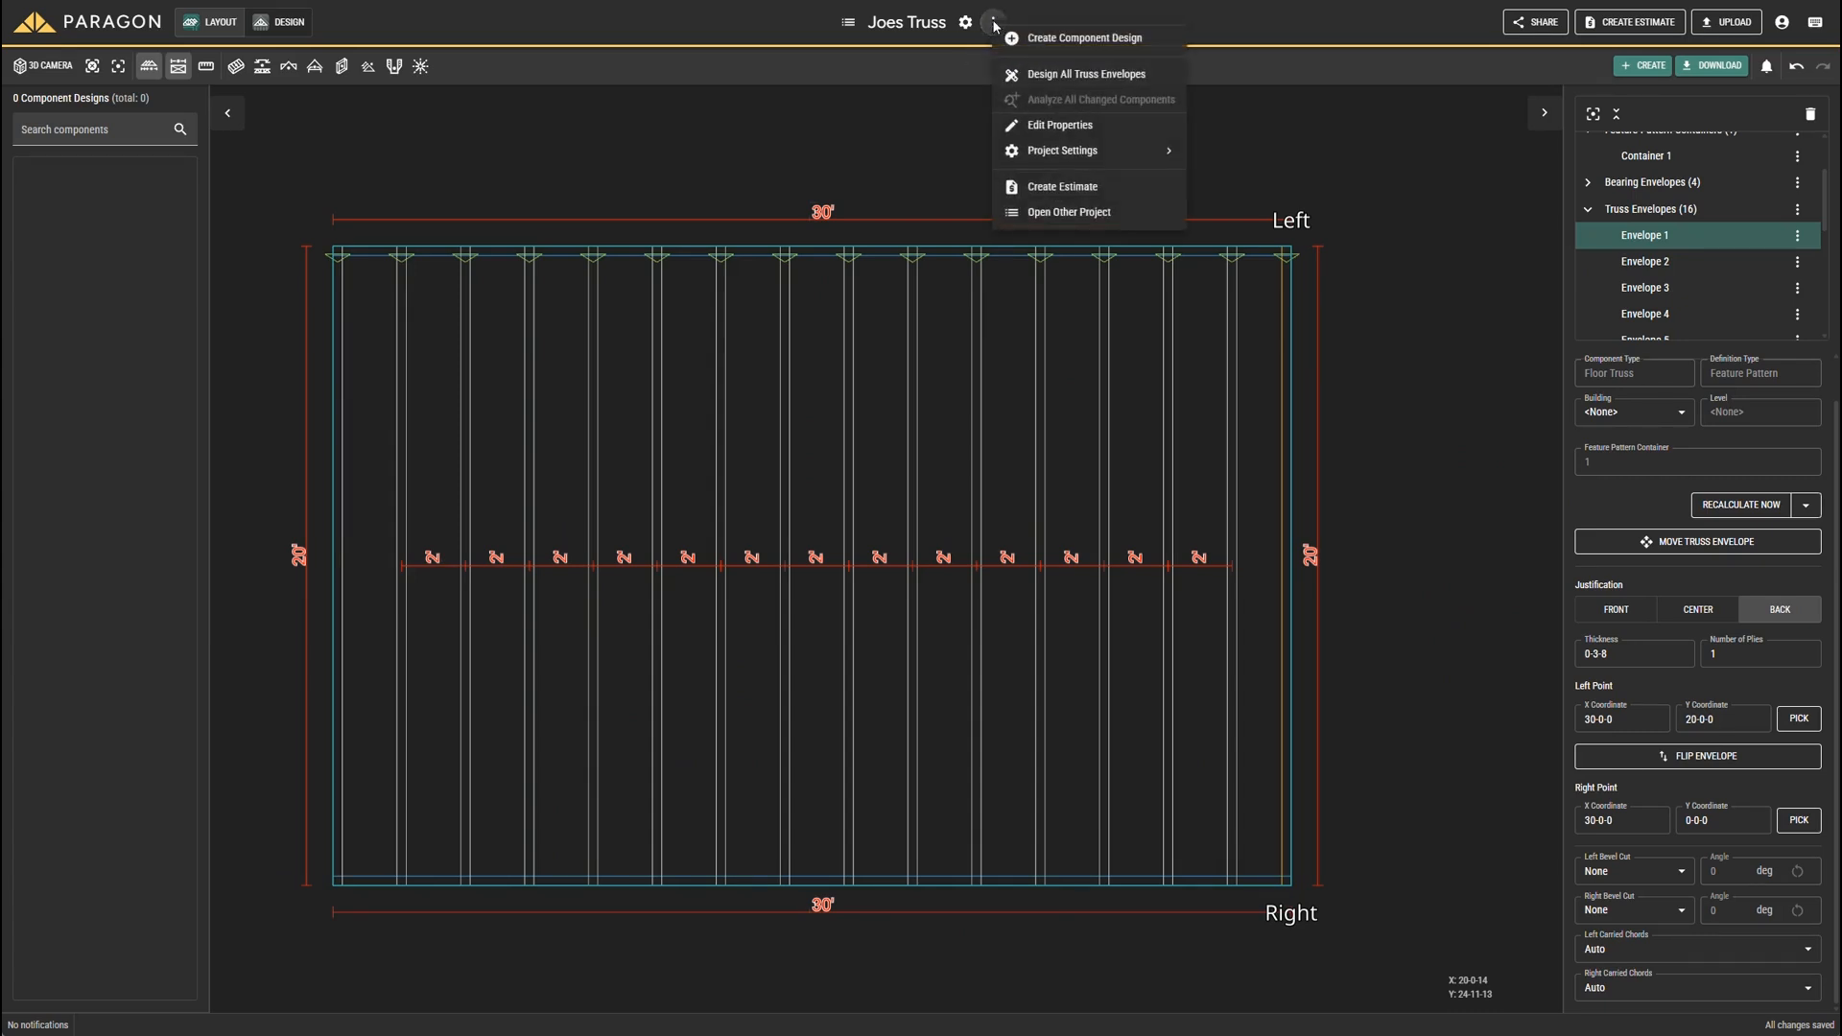
{"action": "left_click", "coordinate": [1035, 71]}
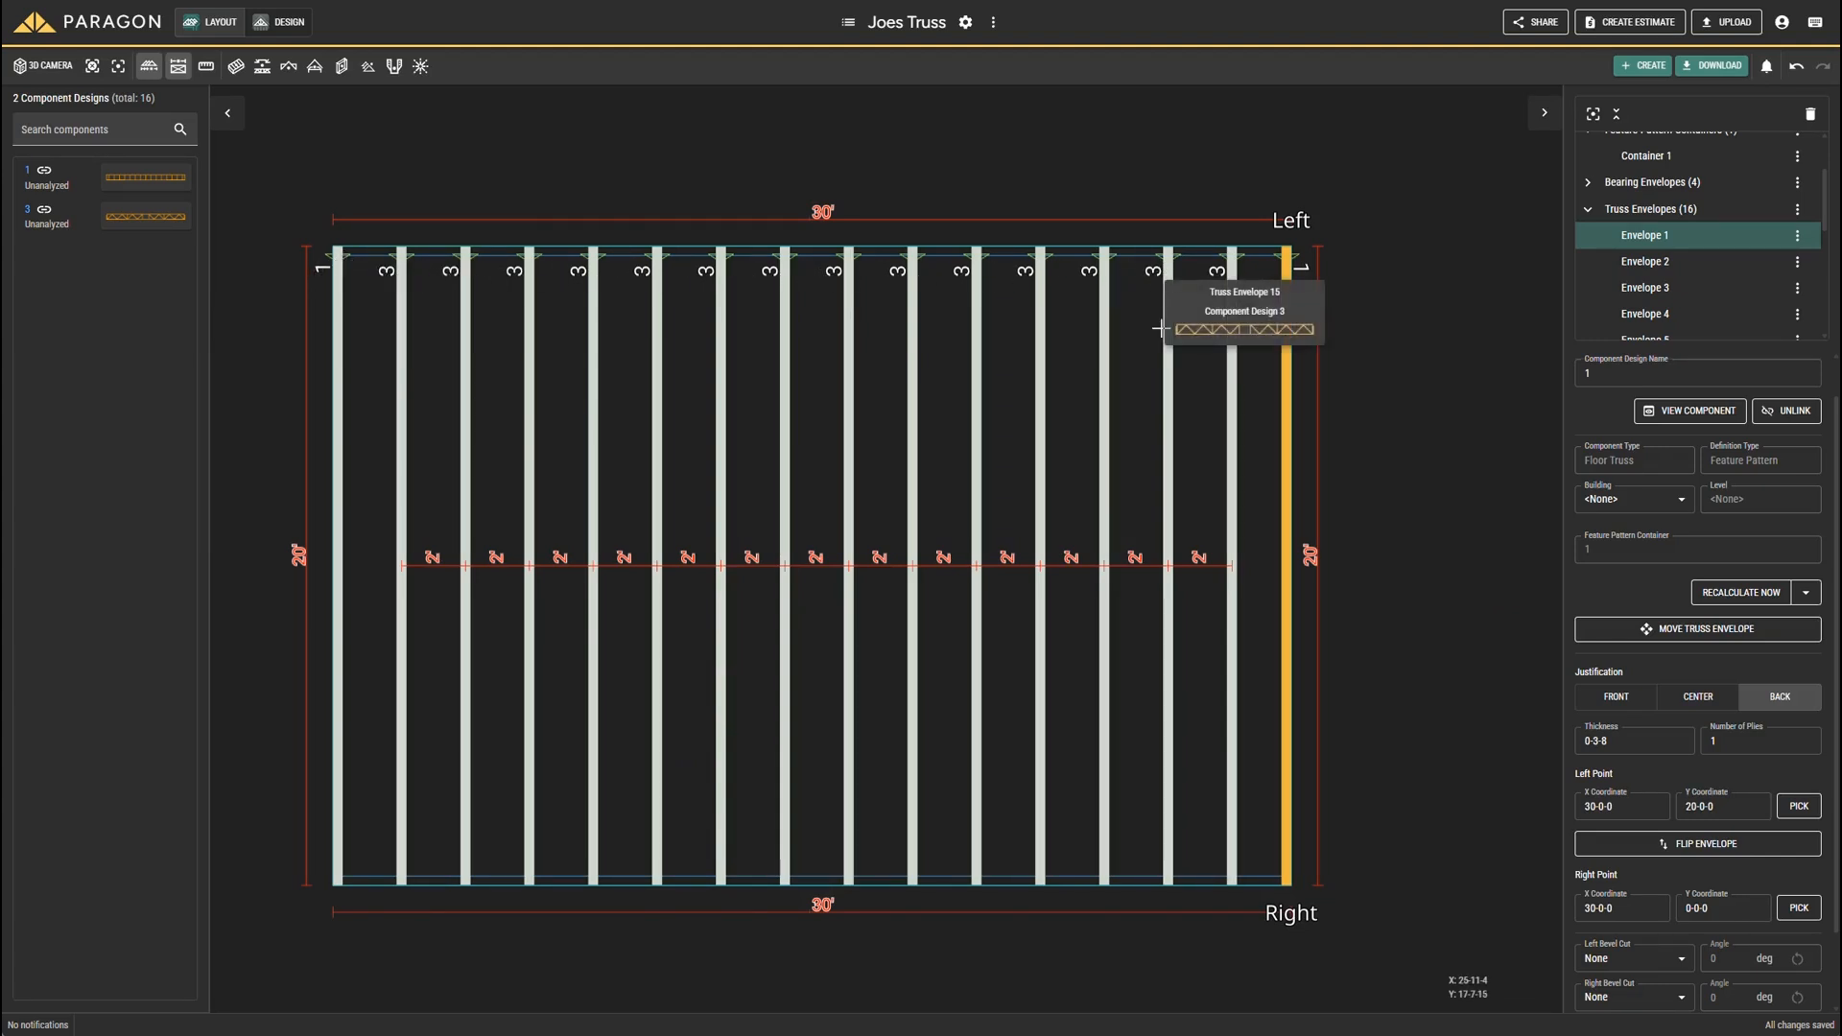
{"action": "key", "text": "Escape"}
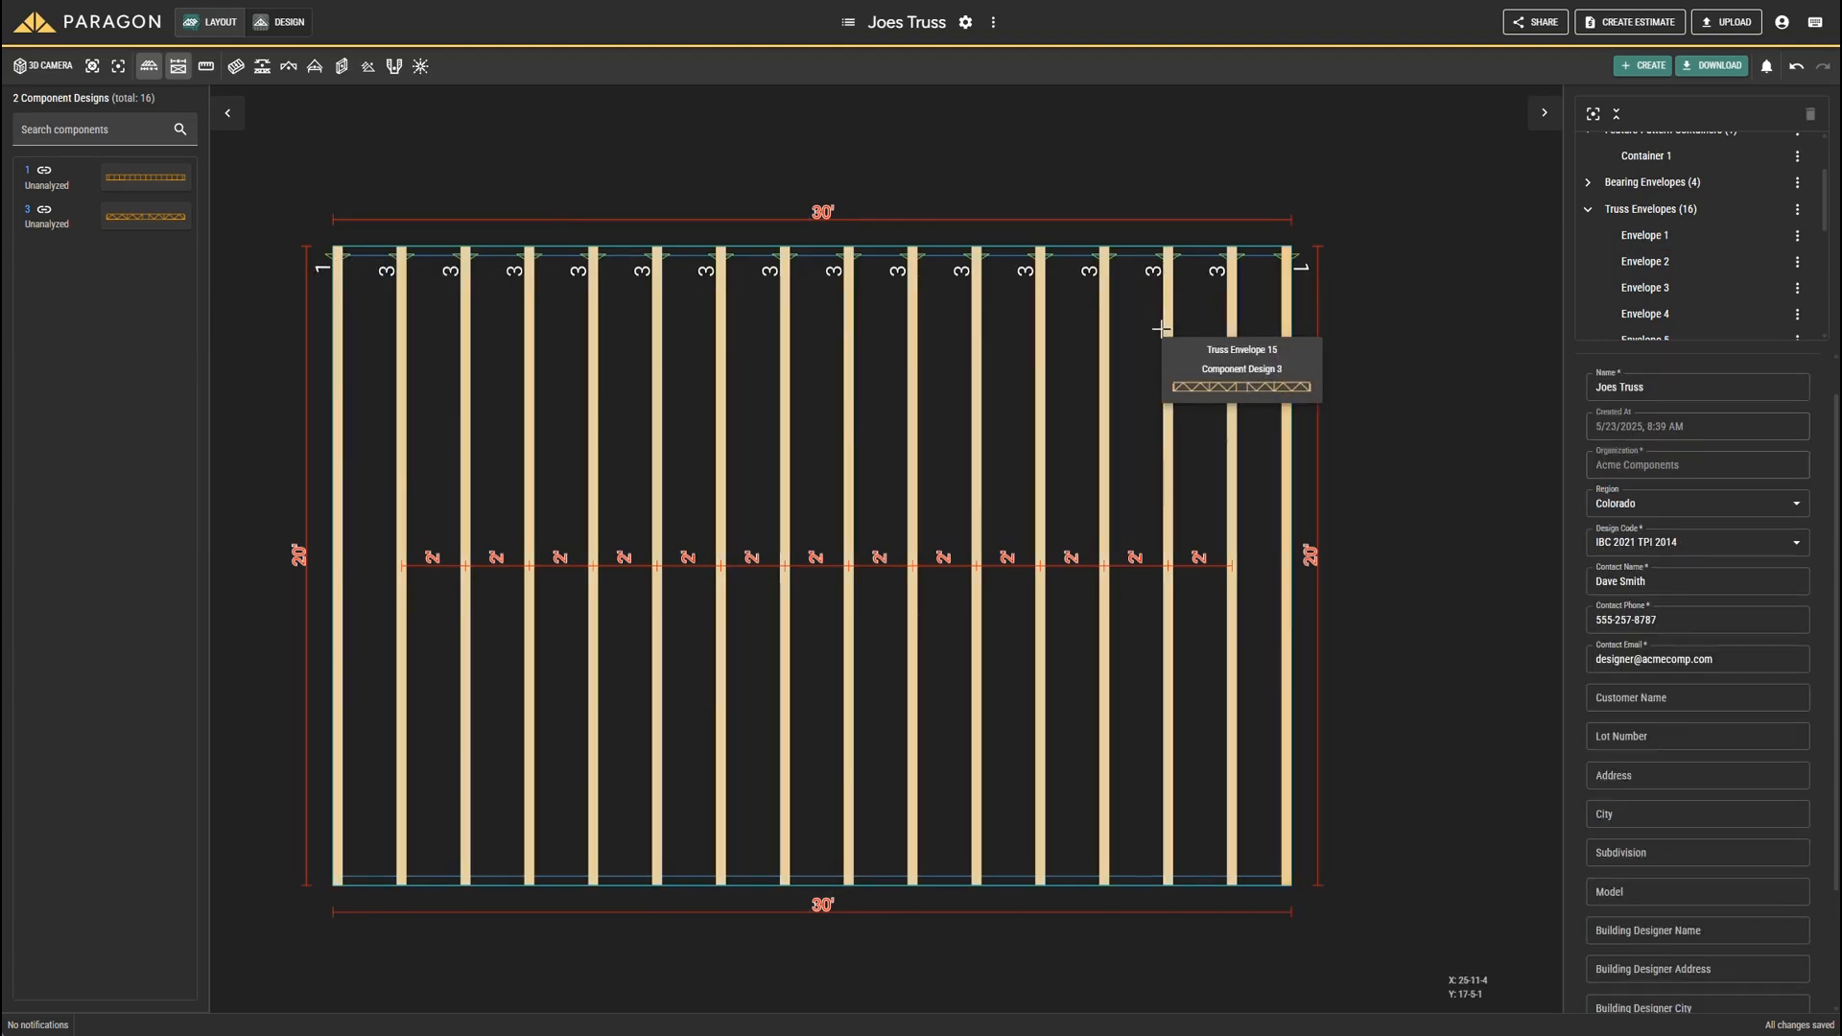
Examine the designed floor trusses in 3D from a lower angle, then return to the plan view
{"action": "left_click", "coordinate": [43, 66]}
{"action": "left_click_drag", "start_coordinate": [667, 444], "coordinate": [365, 214]}
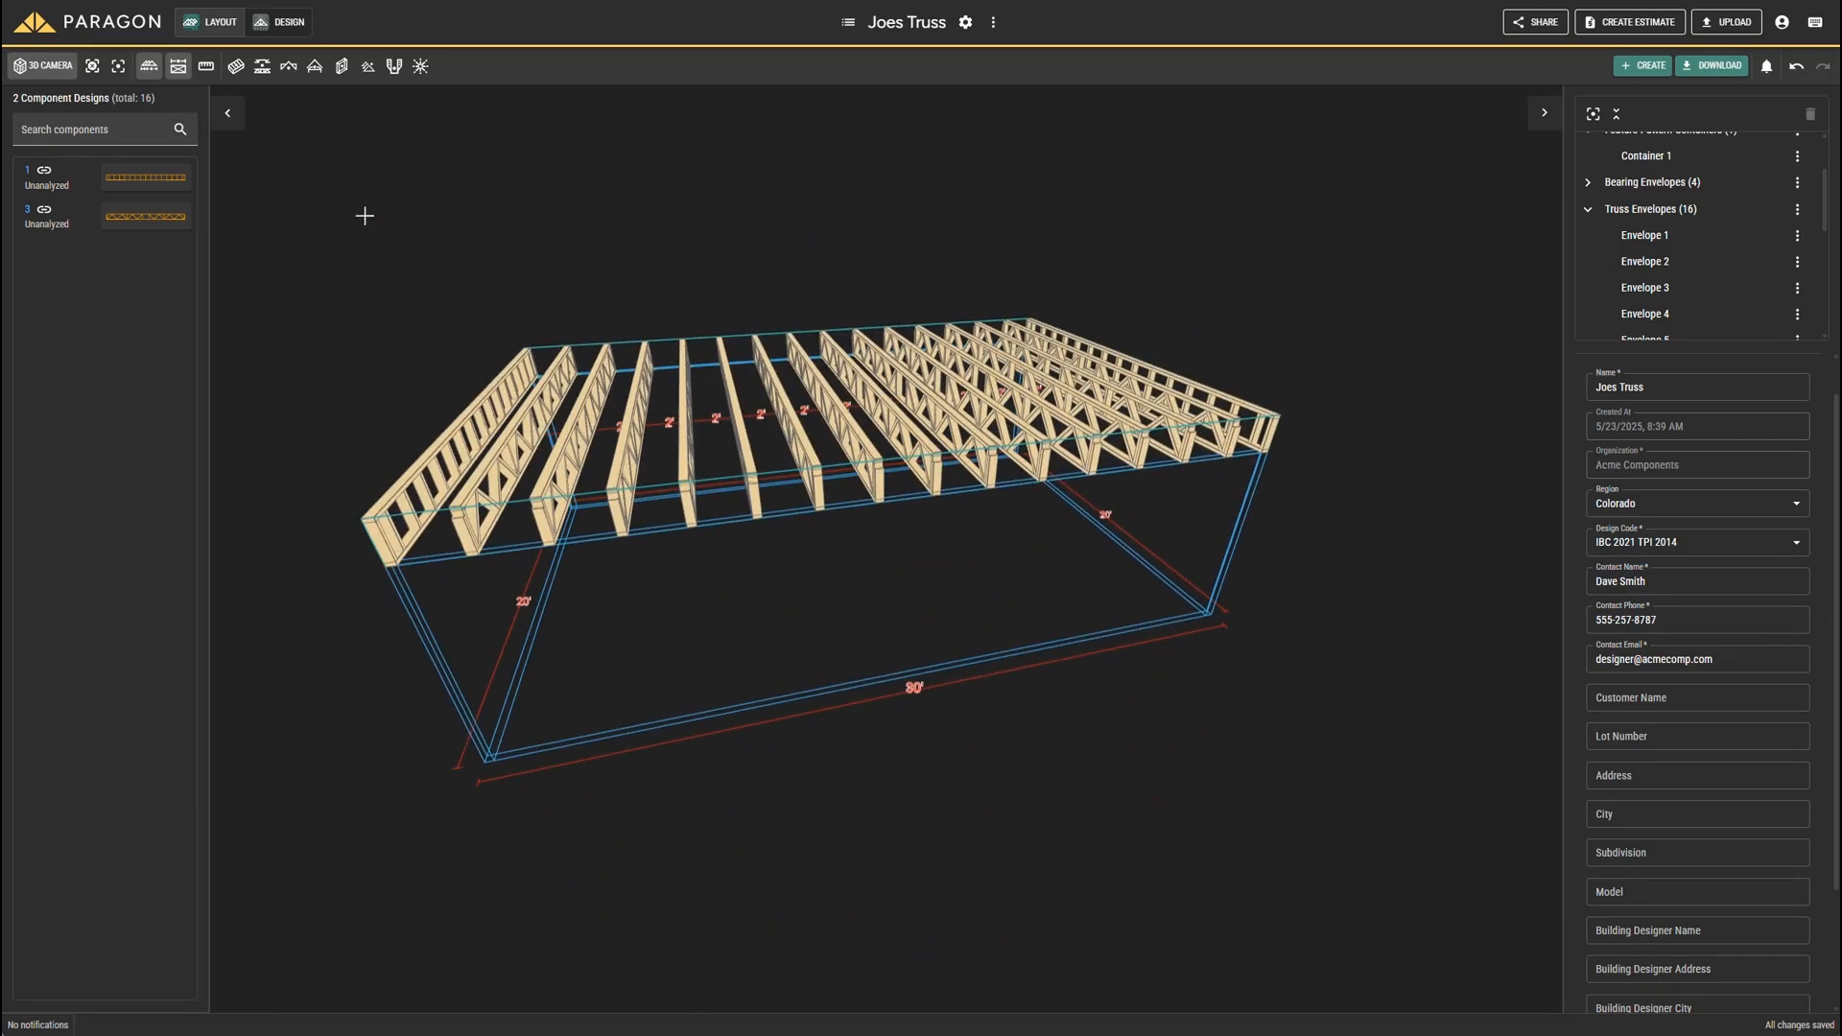
{"action": "left_click", "coordinate": [48, 67]}
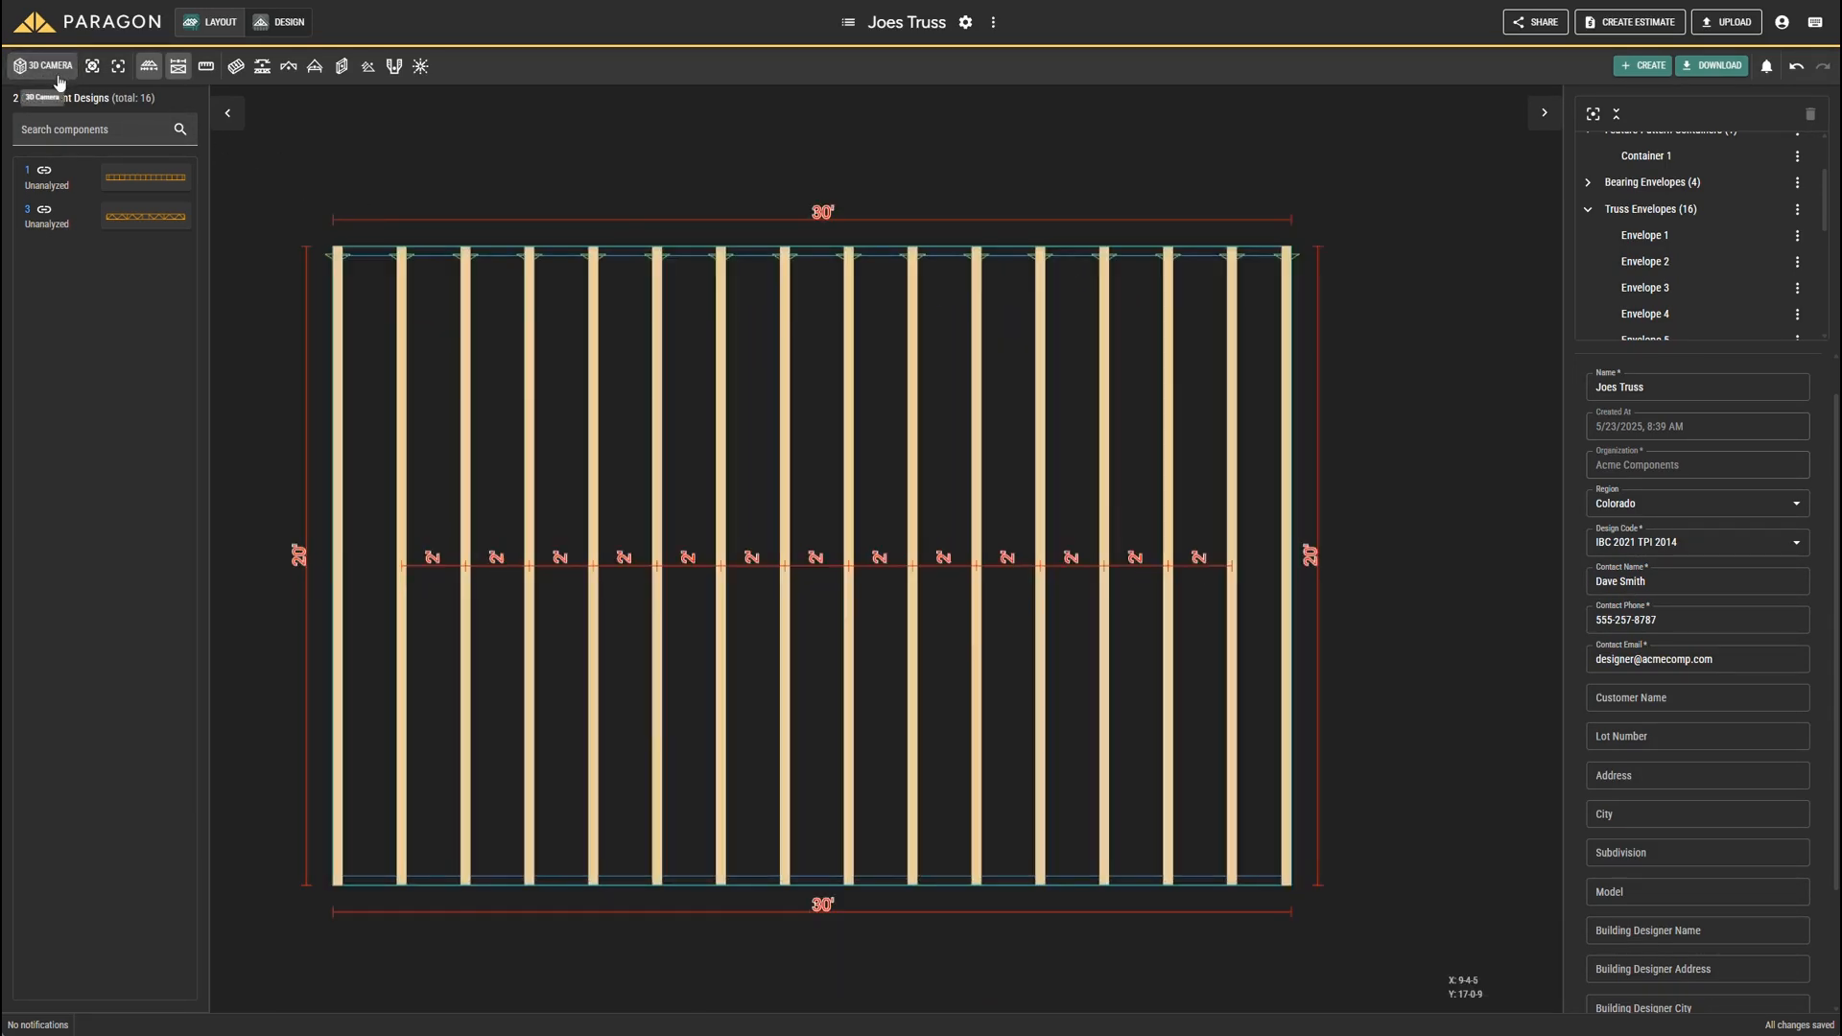
Set the component design name of the two end-wall truss envelopes to FG01 and clear the selection
{"action": "left_click", "coordinate": [338, 321]}
{"action": "left_click", "coordinate": [1285, 389], "text": "shift"}
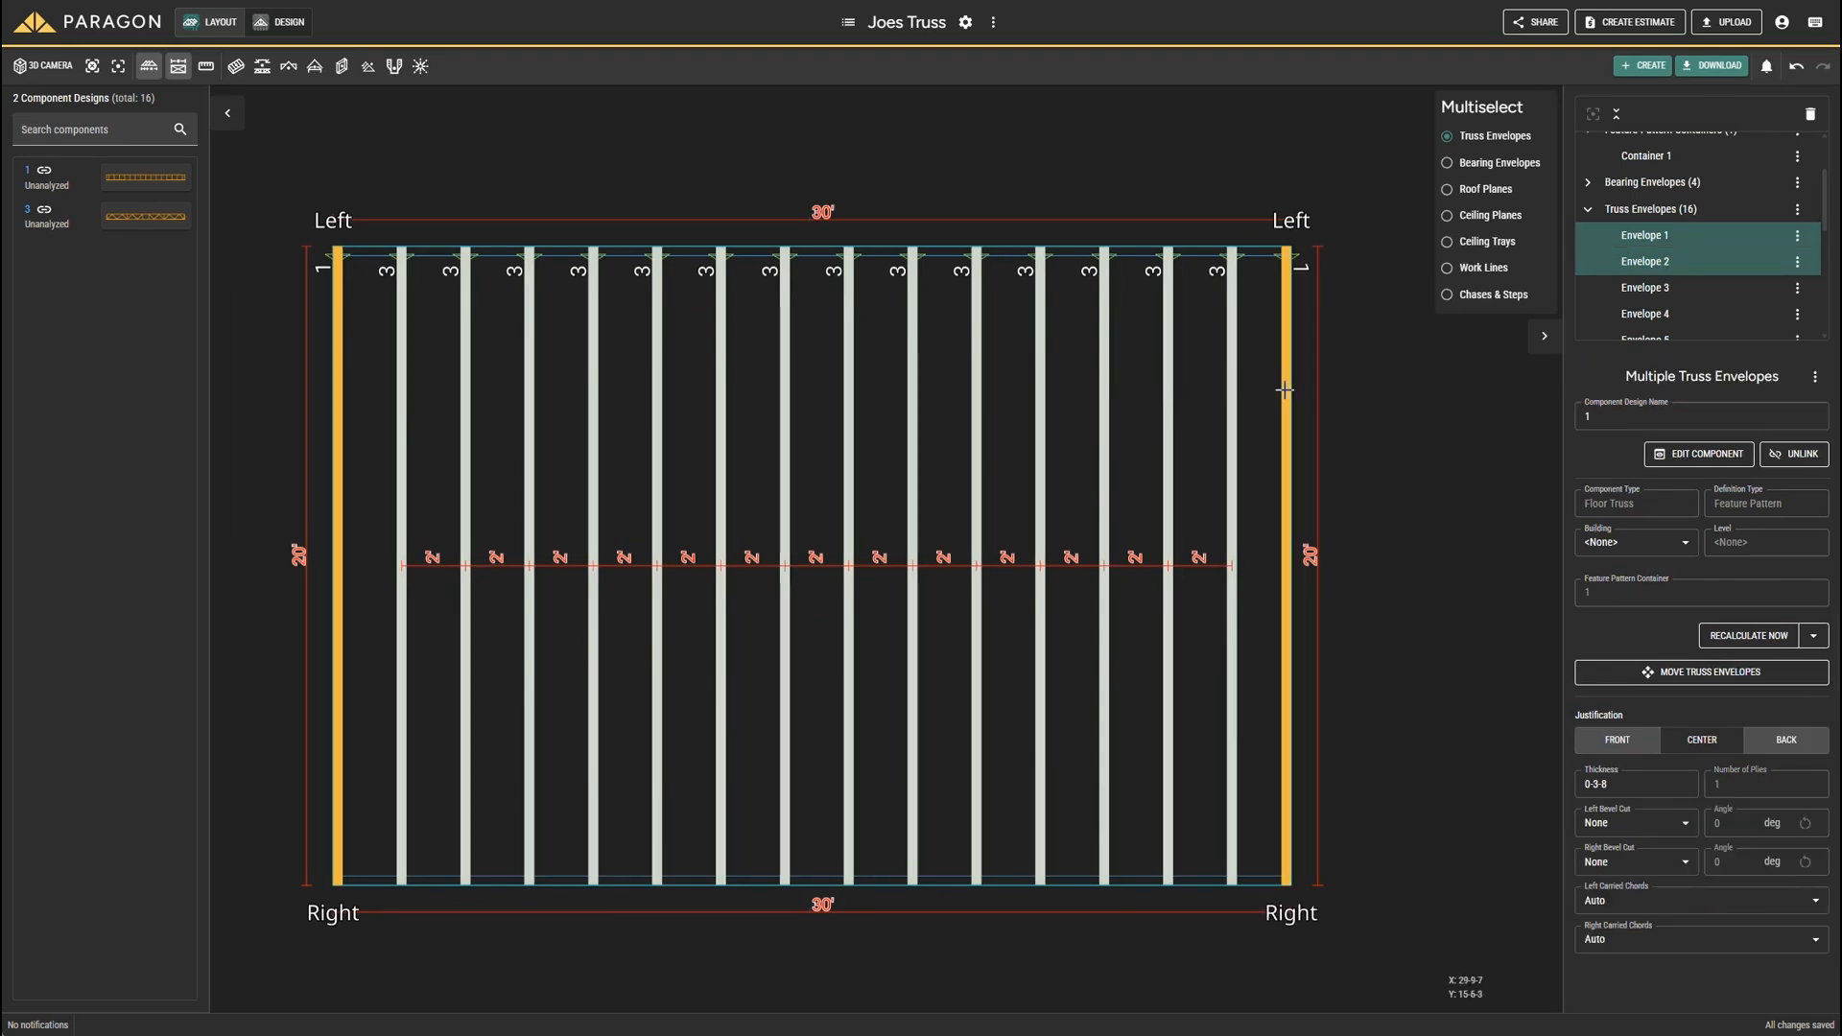
{"action": "double_click", "coordinate": [1619, 422]}
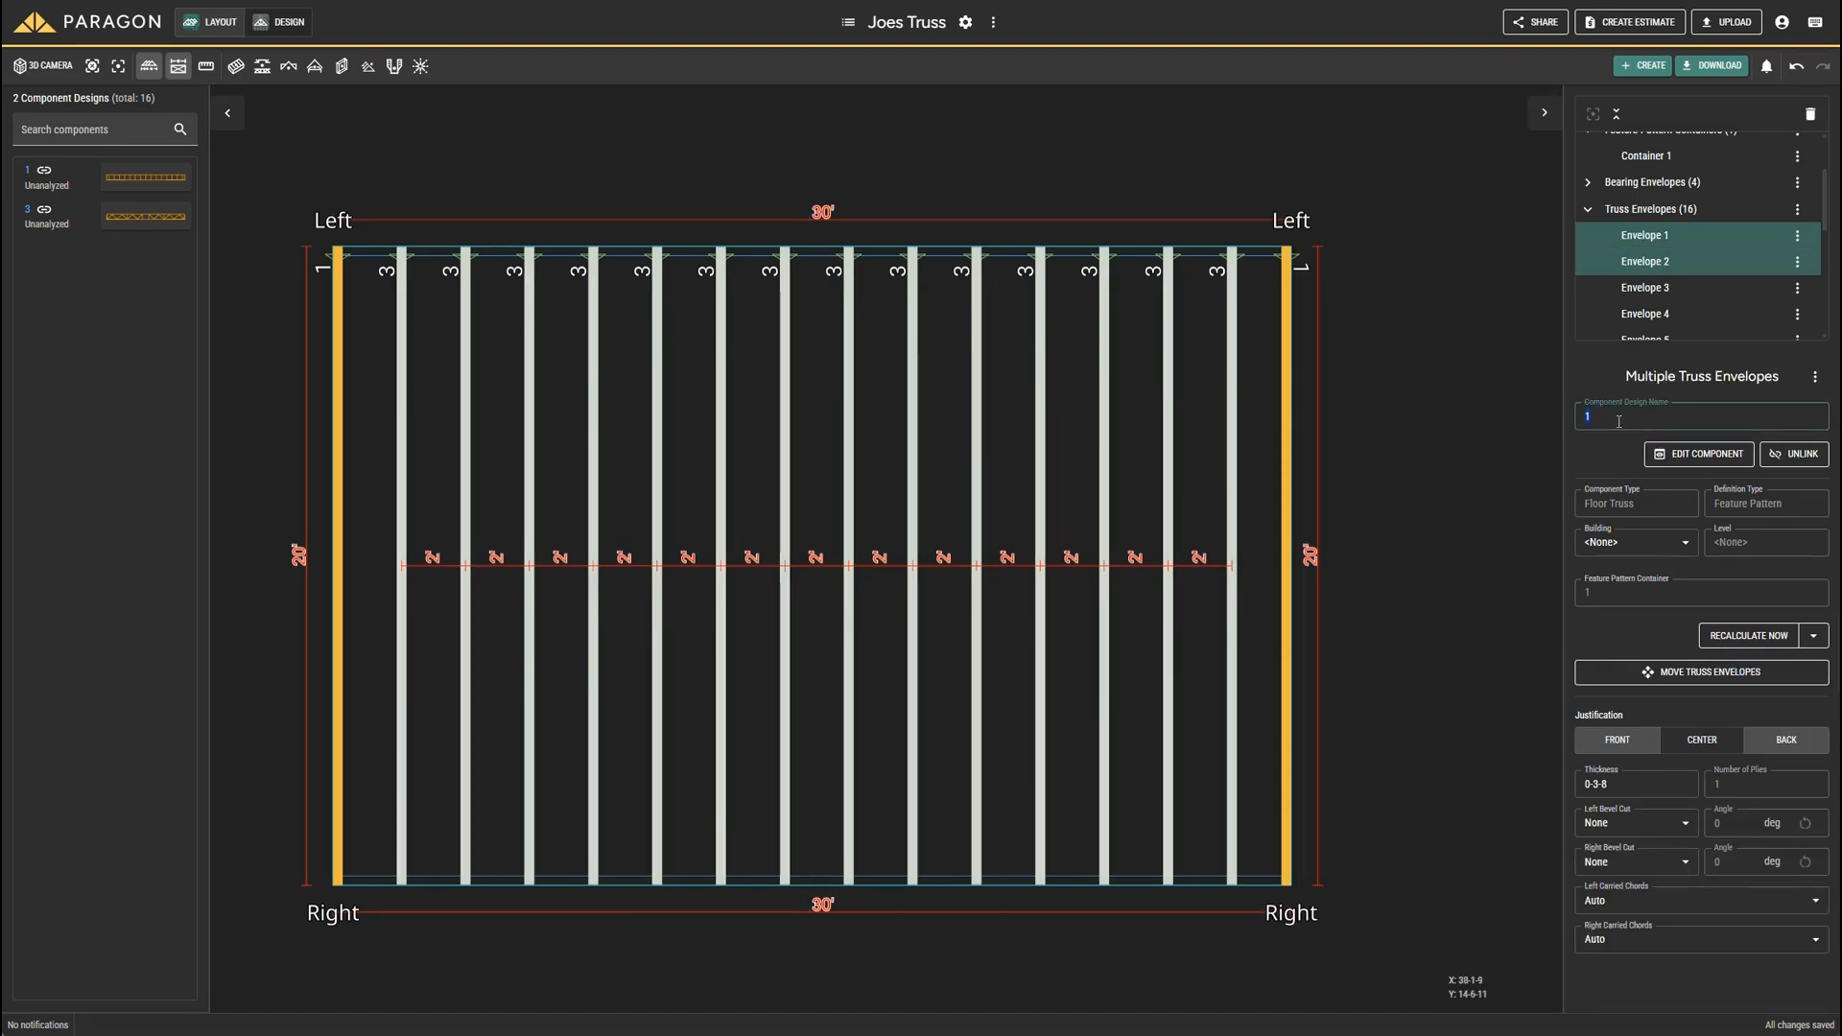
{"action": "type", "text": "FG0"}
{"action": "key", "text": "Return"}
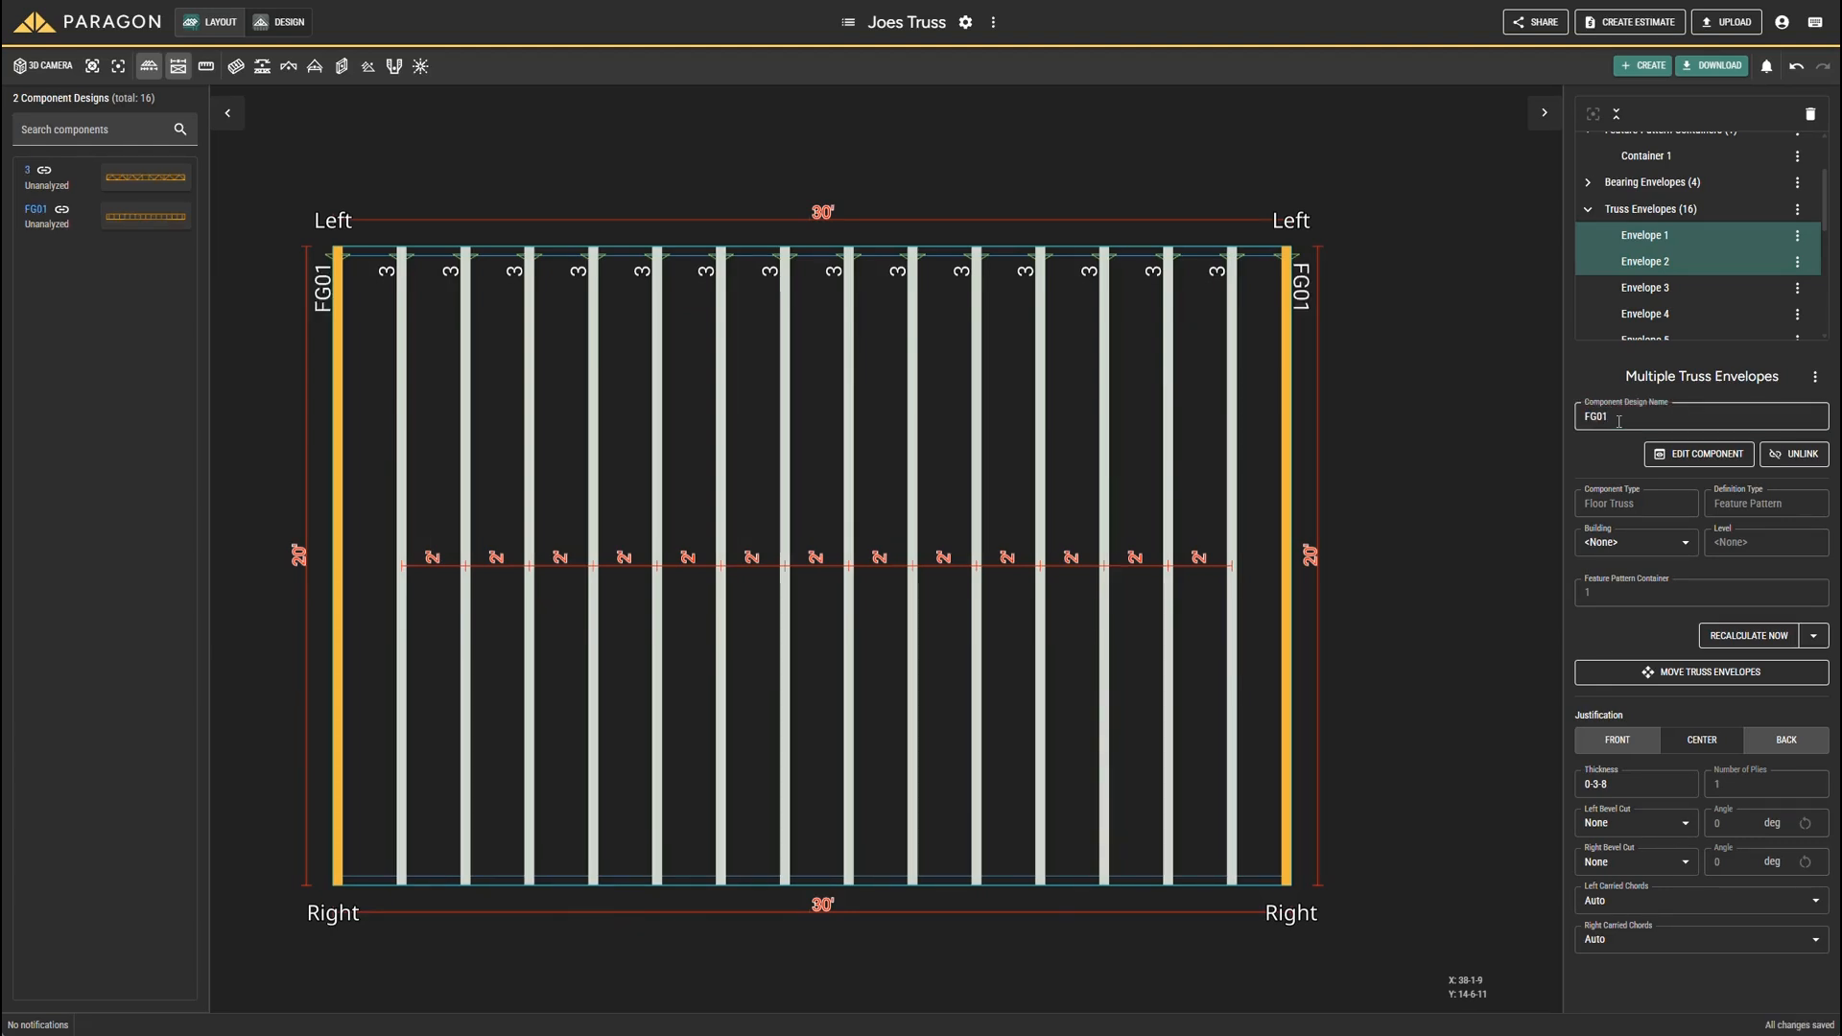
{"action": "key", "text": "Escape"}
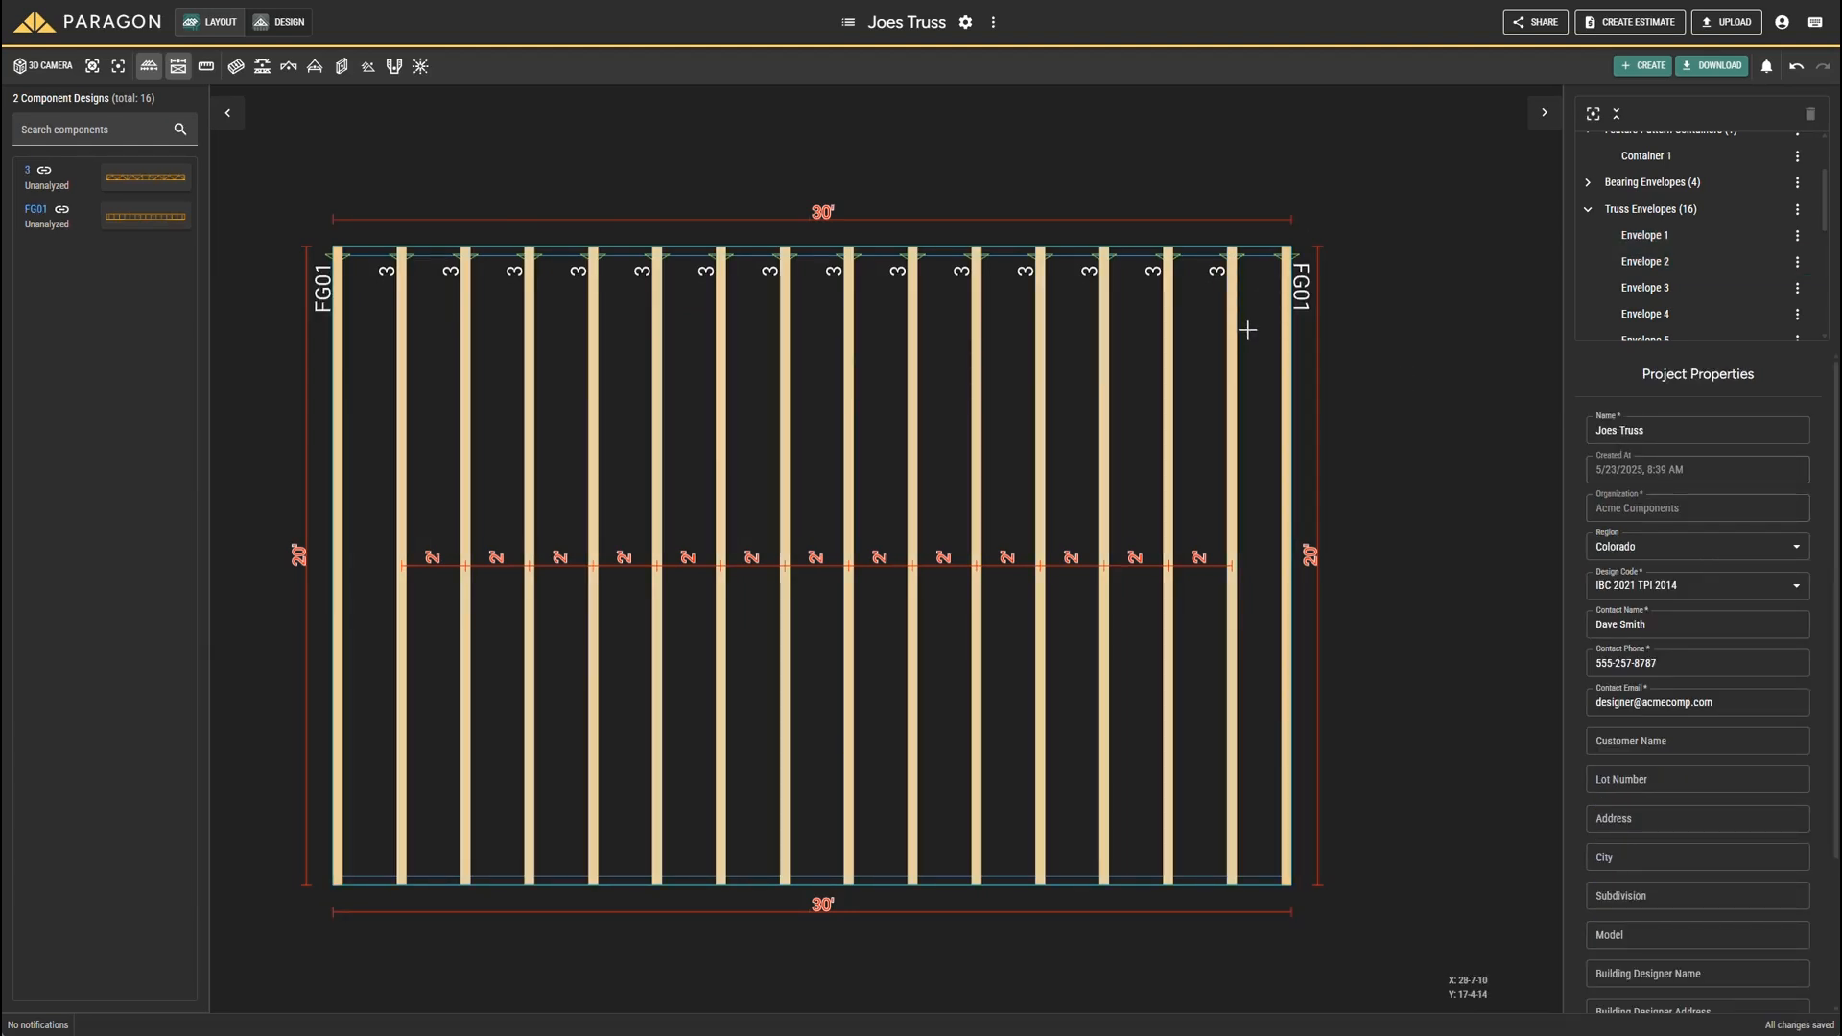
Set the component design name of all interior truss envelopes between the two end trusses to F01 and clear the selection
{"action": "left_click_drag", "start_coordinate": [1246, 329], "coordinate": [389, 445]}
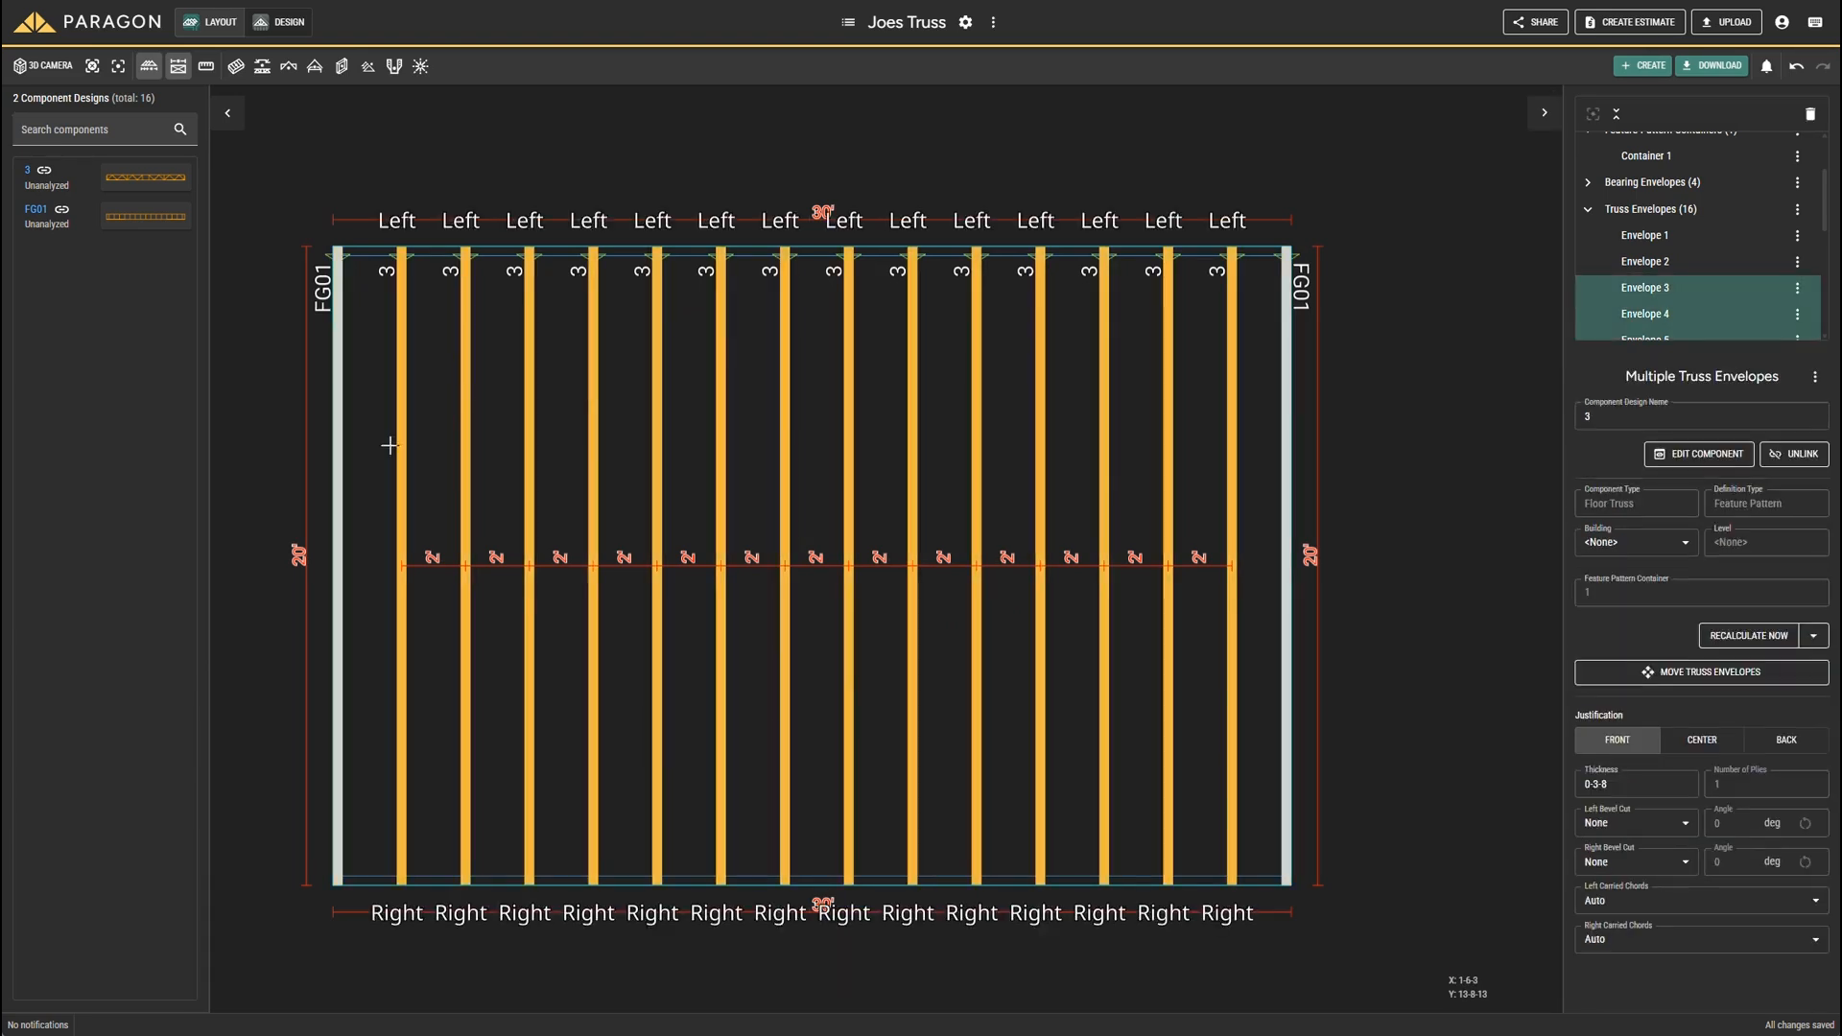
{"action": "double_click", "coordinate": [1628, 414]}
{"action": "key", "text": "Return"}
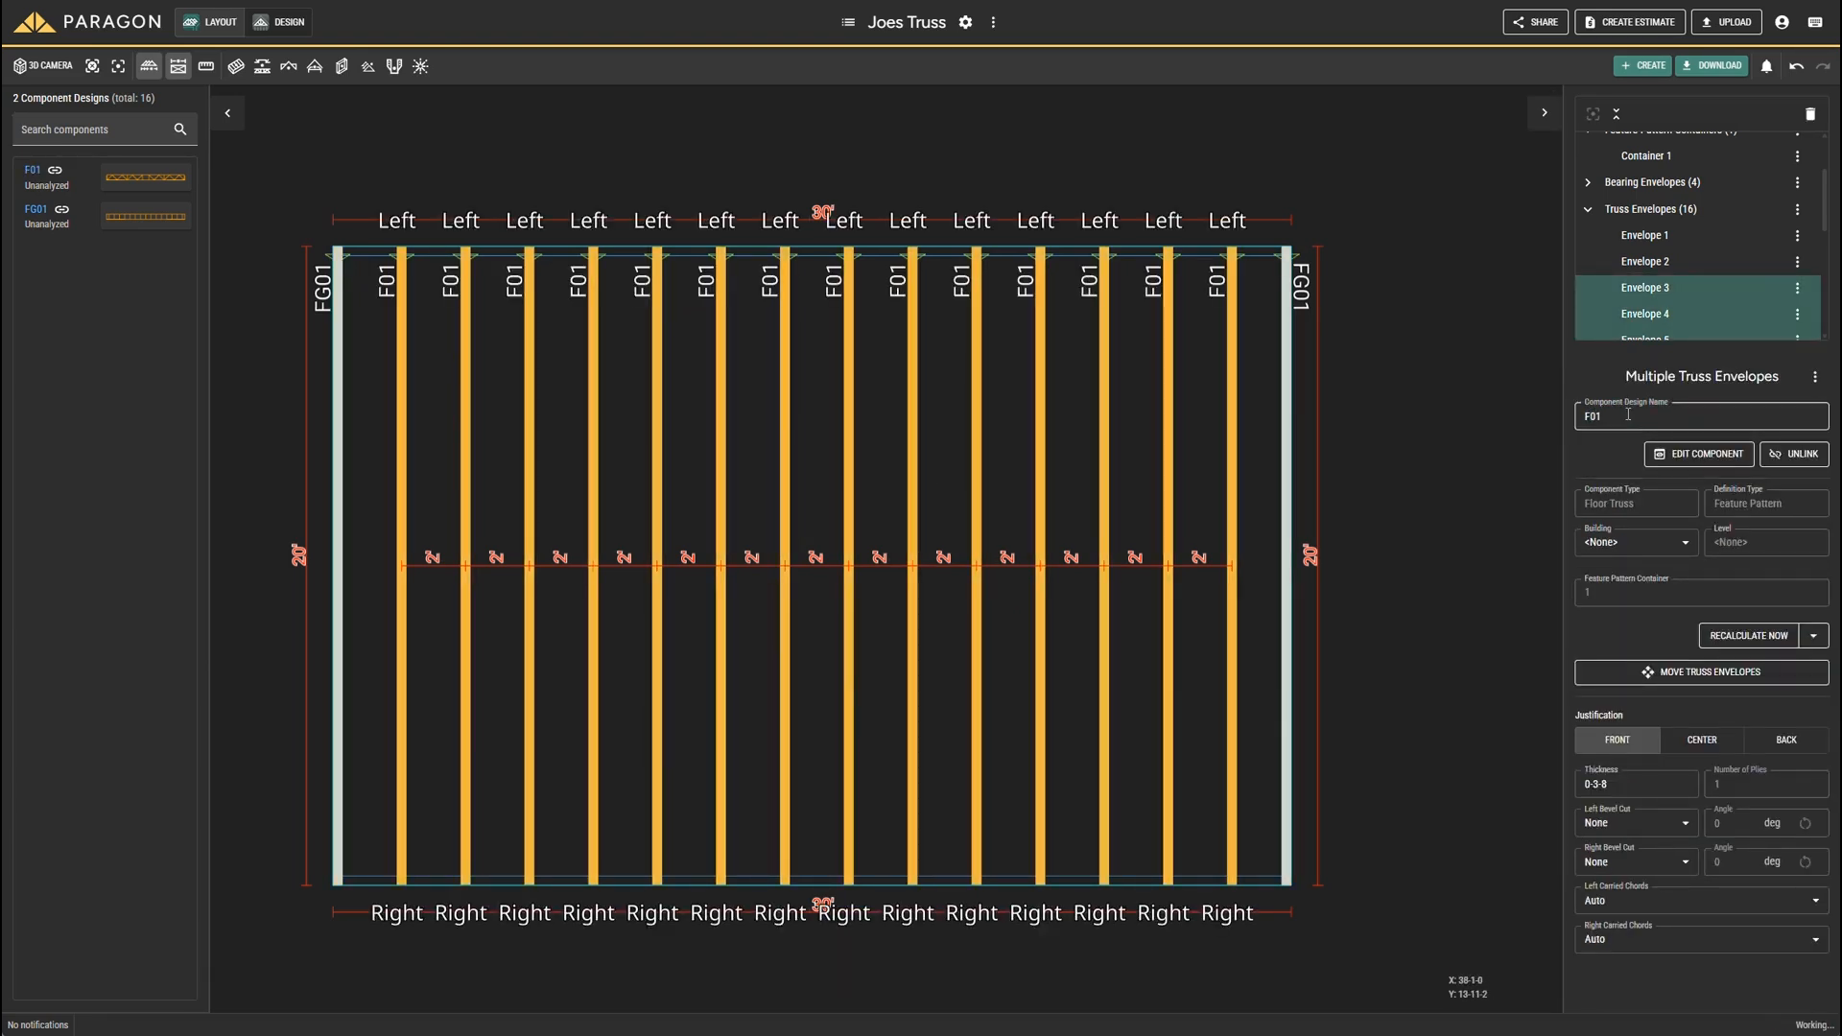
{"action": "left_click", "coordinate": [1439, 300]}
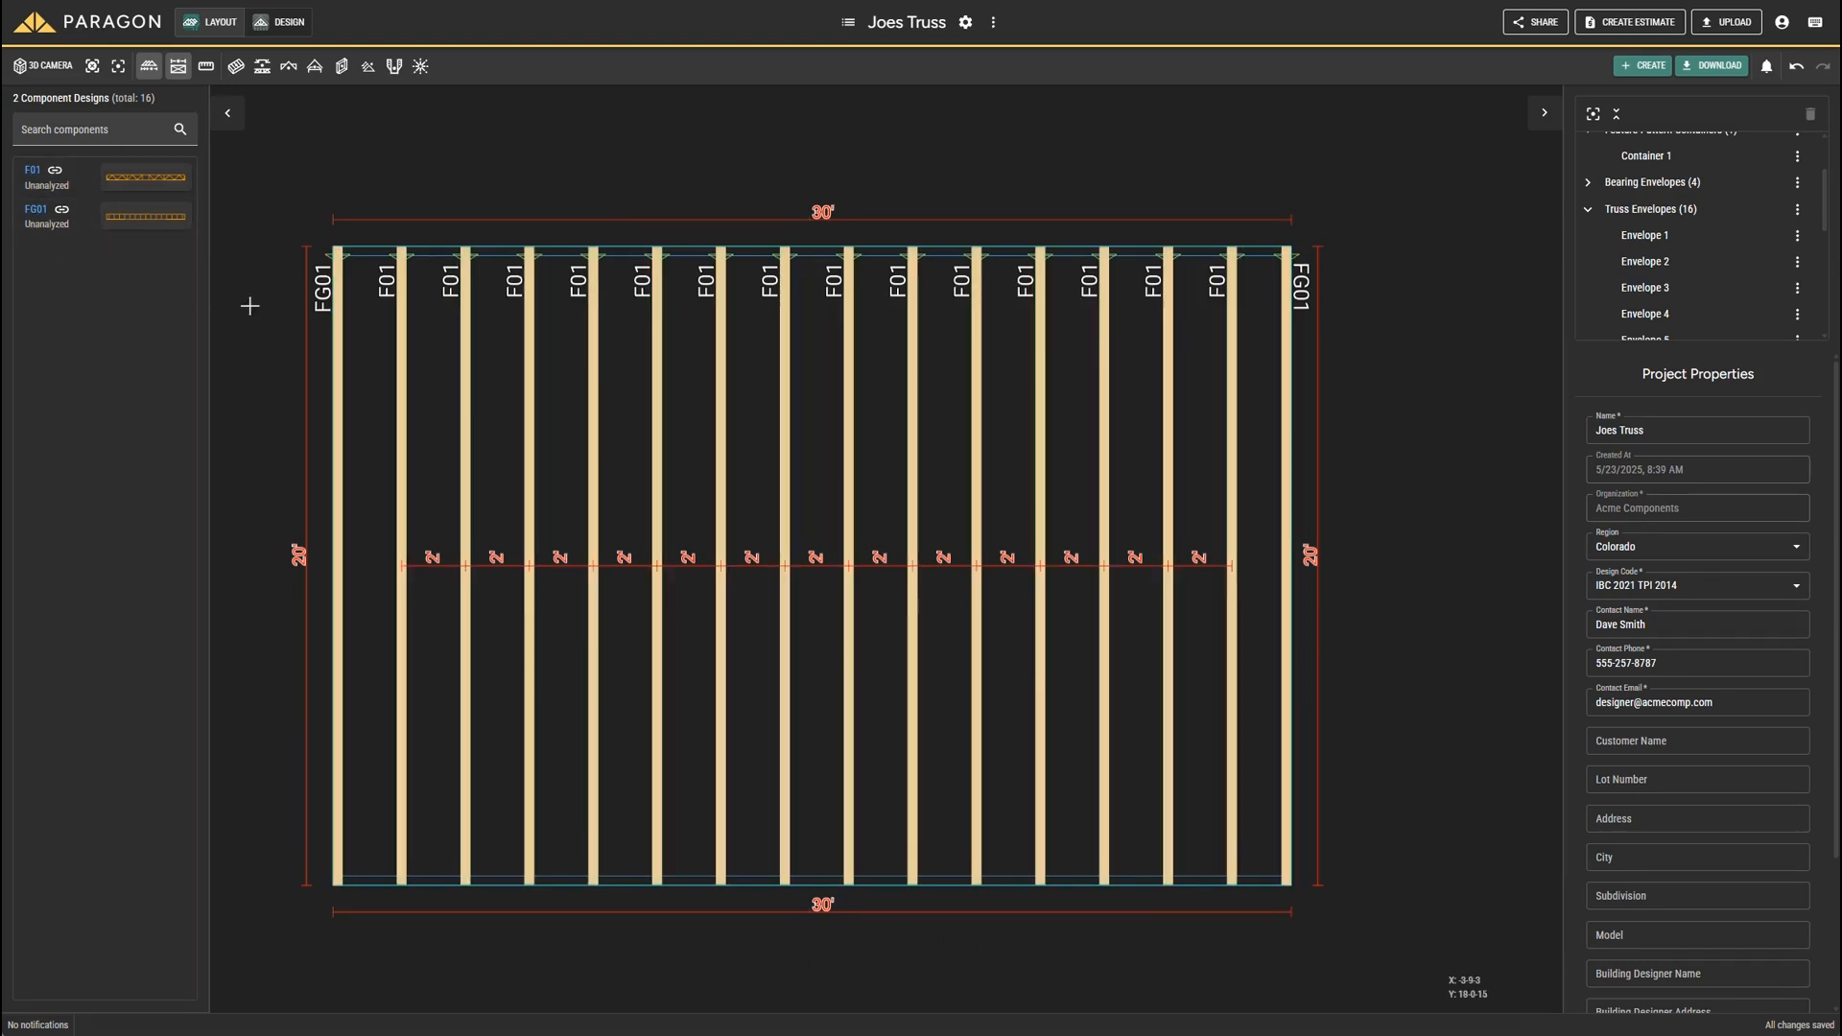
Analyze all changed component designs, dismiss the analysis report and fit the layout to the view
{"action": "left_click", "coordinate": [993, 21]}
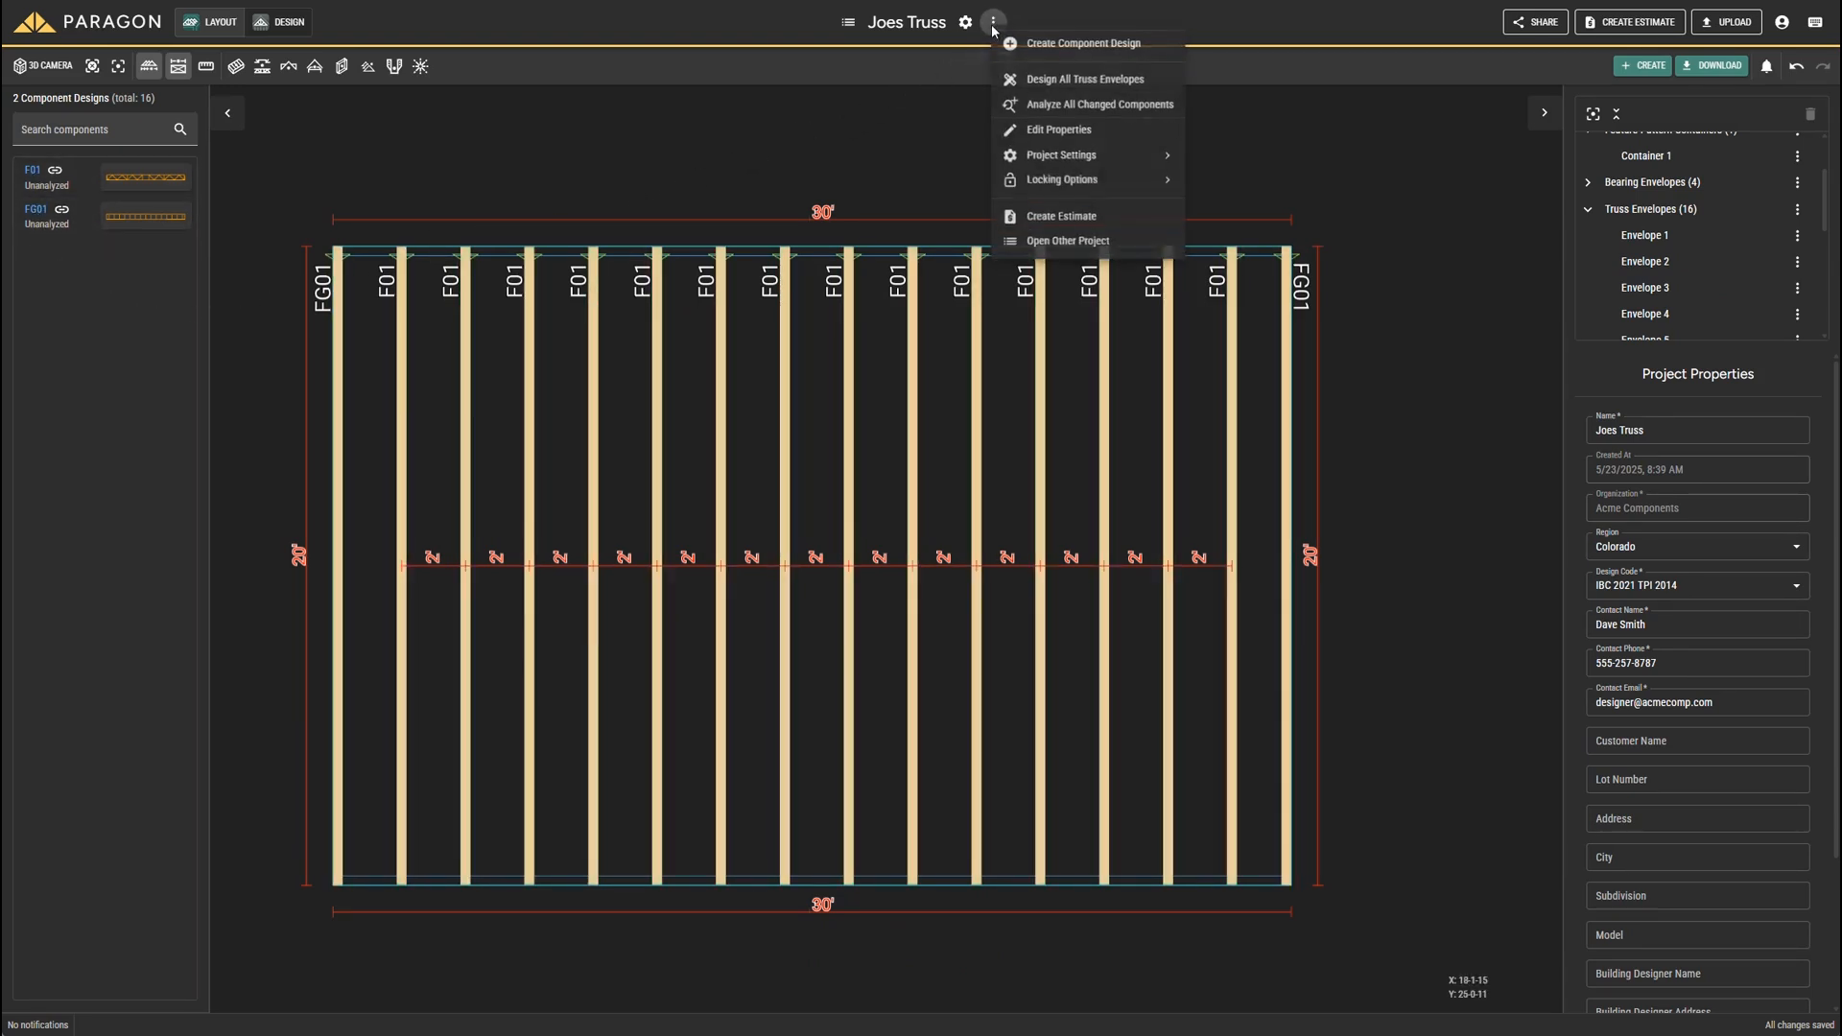
{"action": "left_click", "coordinate": [1039, 106]}
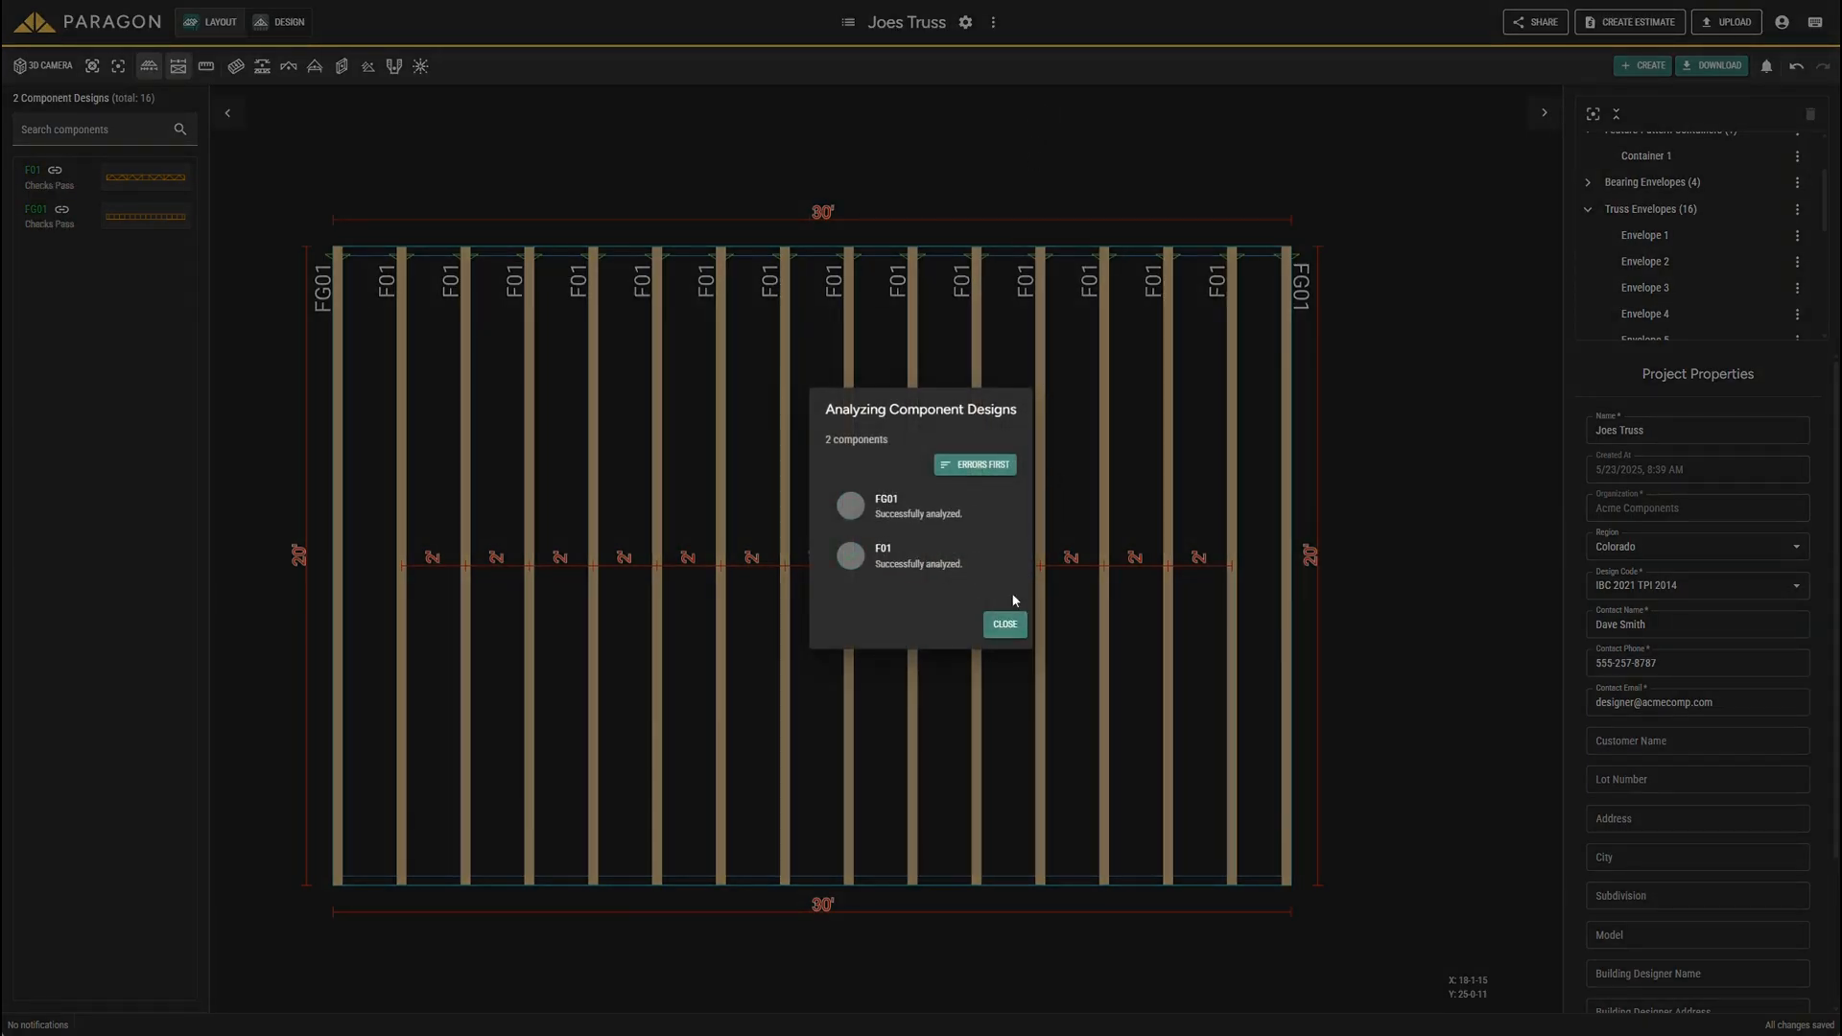
{"action": "left_click", "coordinate": [1005, 627]}
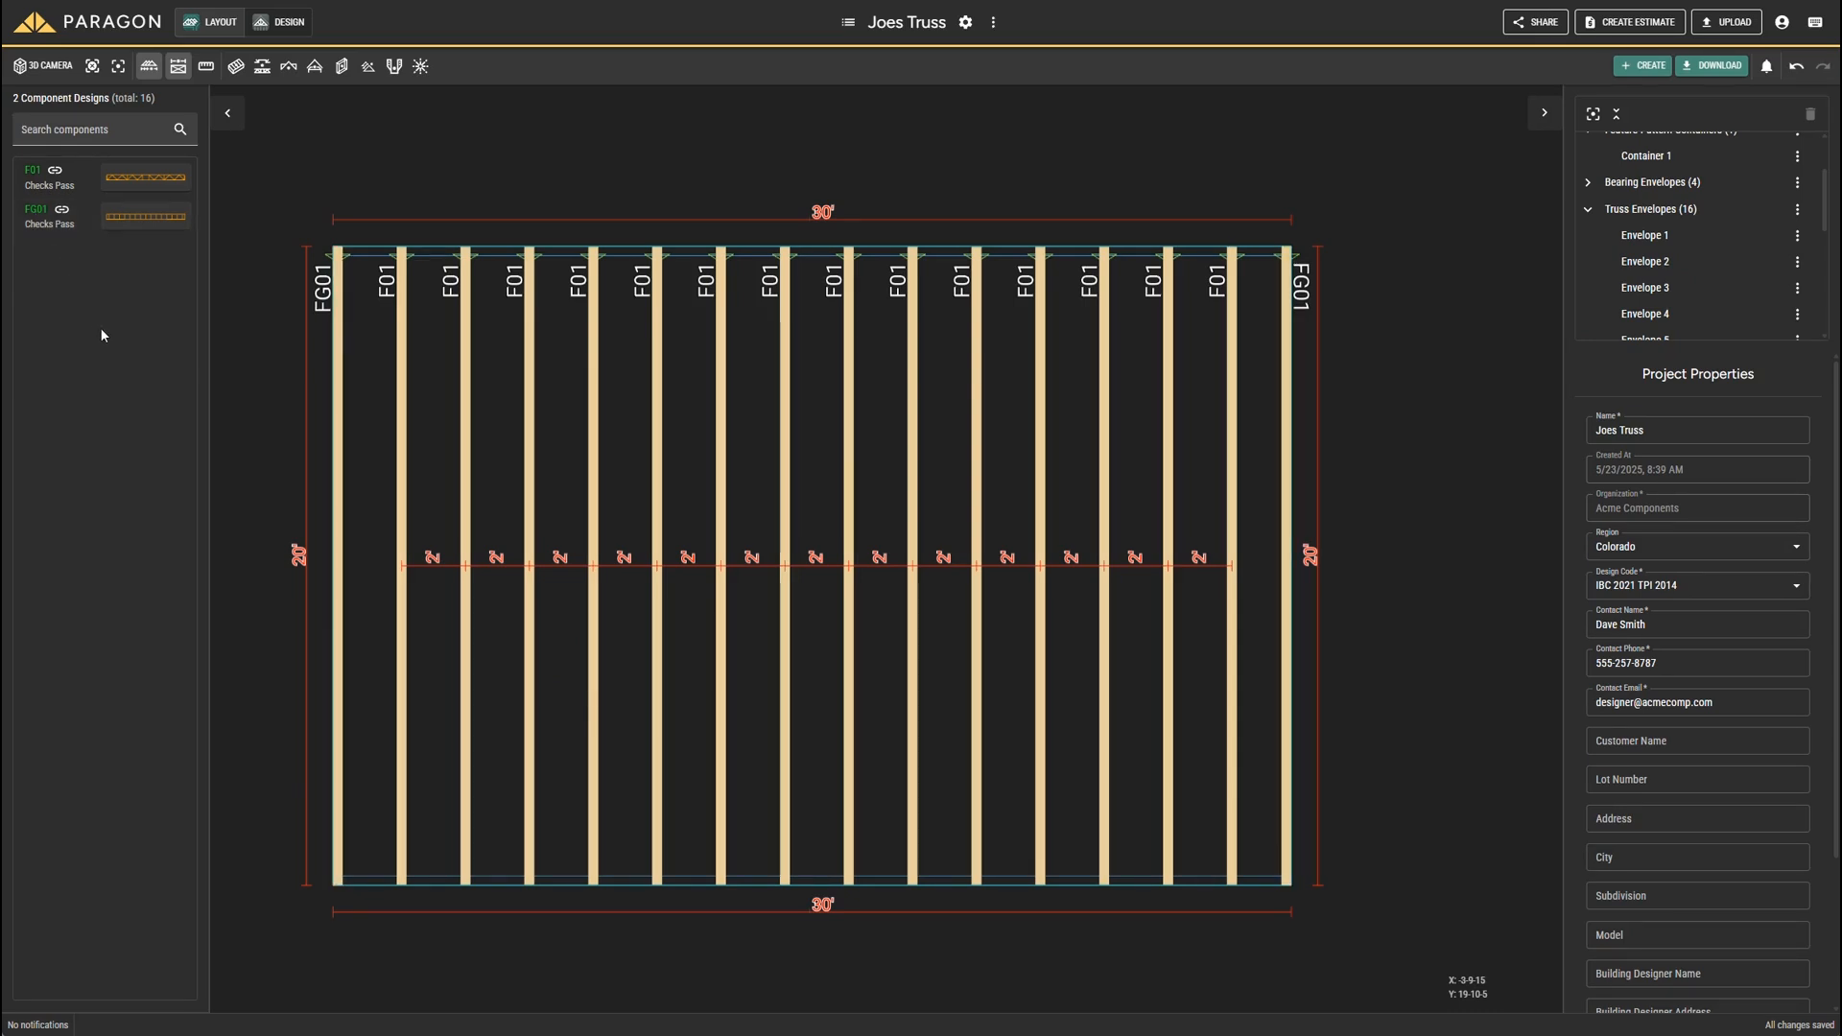
{"action": "key", "text": "f"}
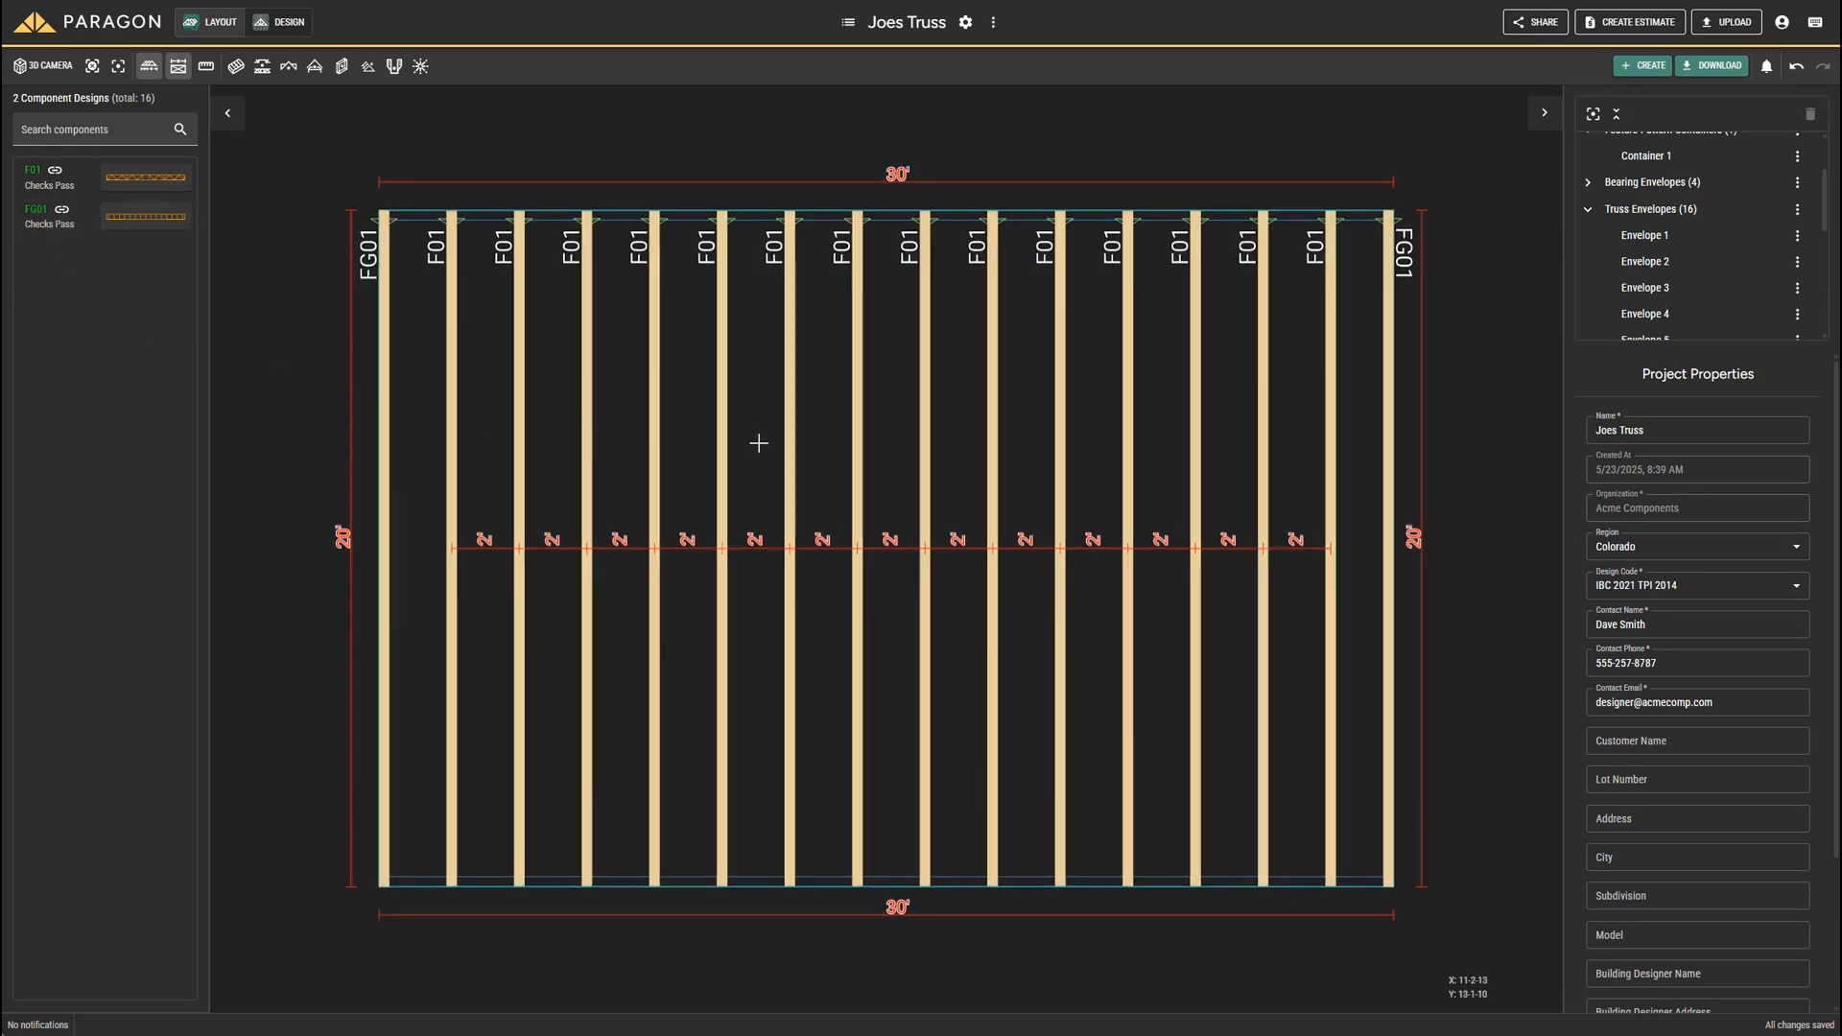